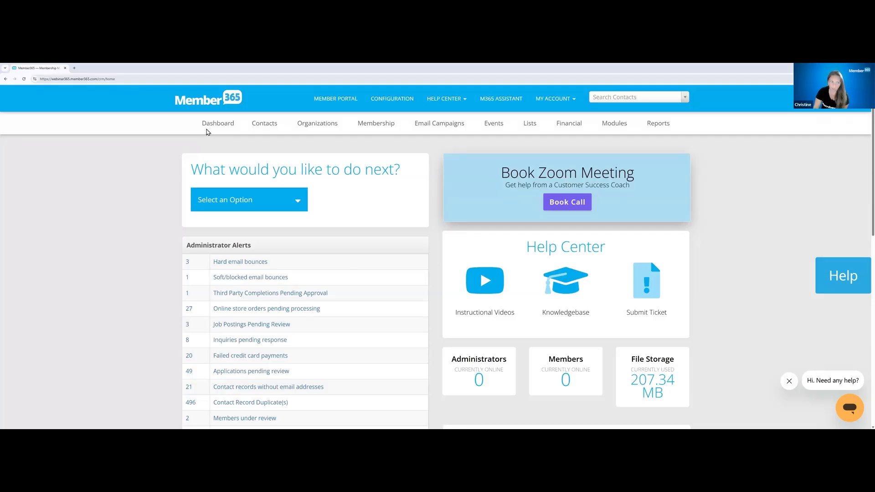
Open the Presentations repository from the list of managed file repositories
{"action": "mouse_move", "coordinate": [621, 131]}
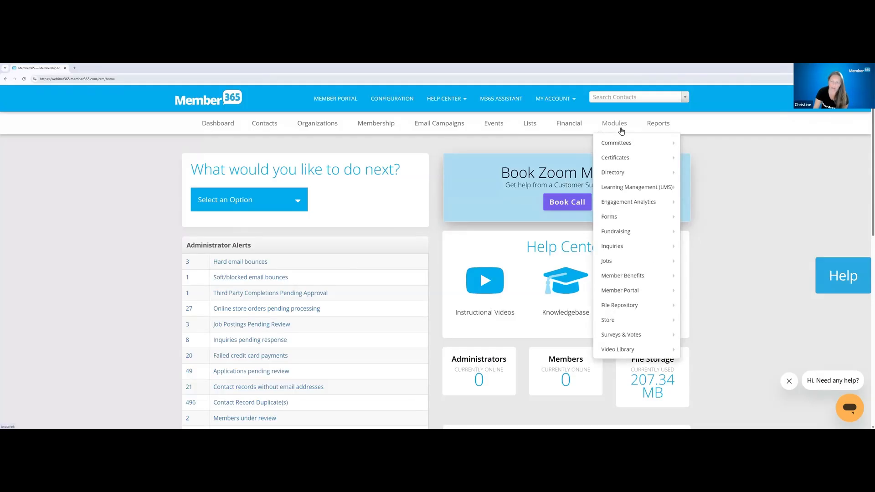
{"action": "mouse_move", "coordinate": [629, 304]}
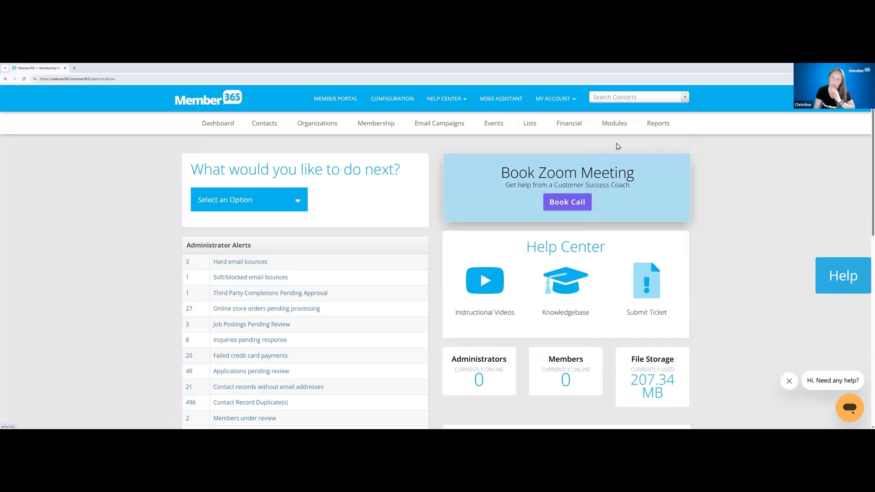
{"action": "mouse_move", "coordinate": [618, 120]}
{"action": "mouse_move", "coordinate": [626, 306]}
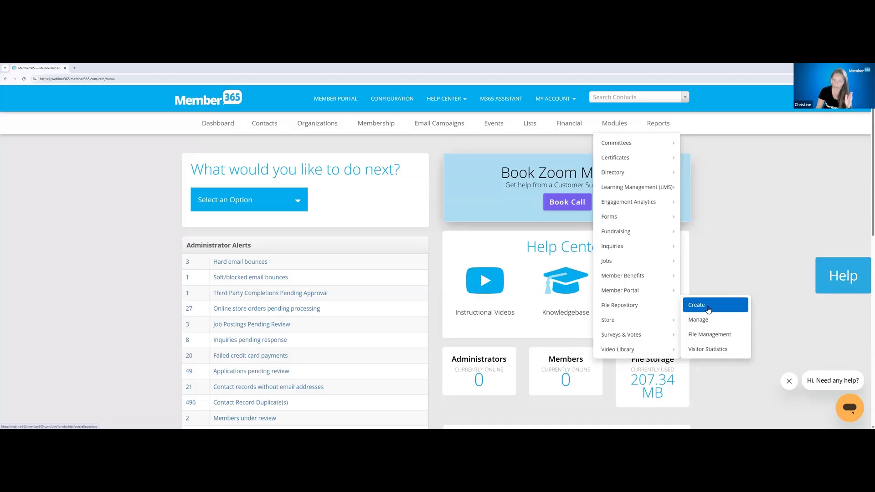
{"action": "left_click", "coordinate": [710, 321]}
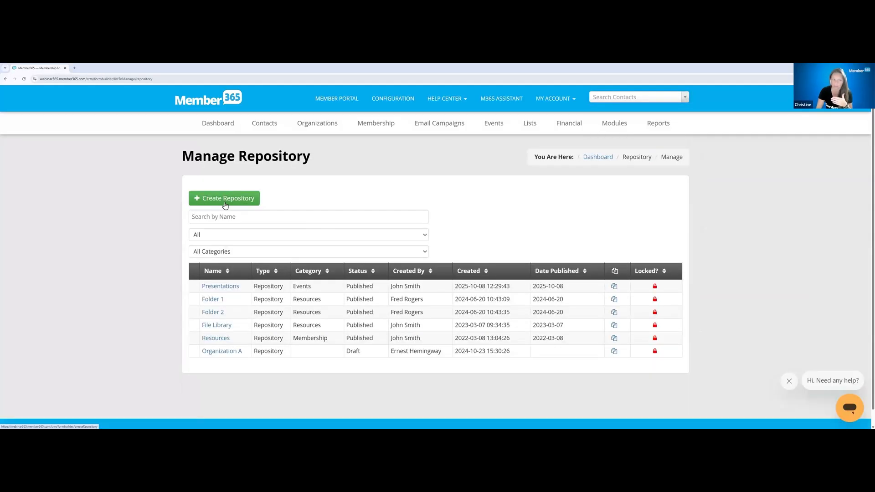
{"action": "left_click", "coordinate": [213, 288]}
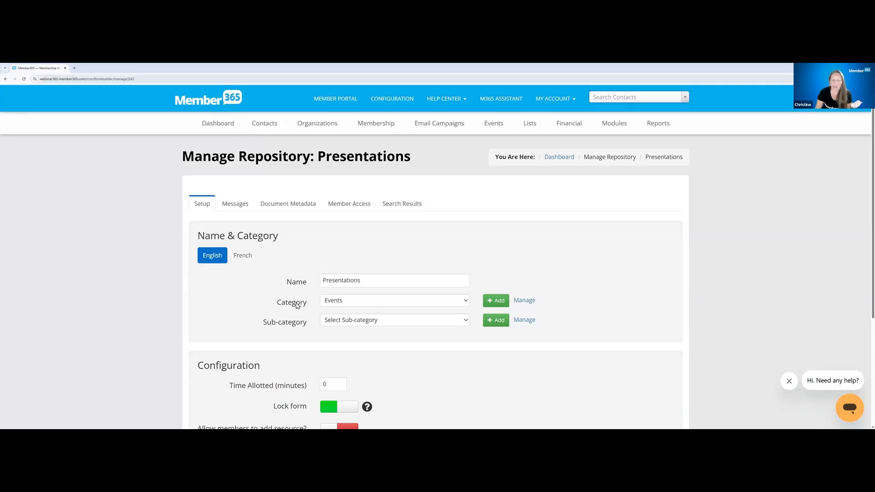
Review the repository's configuration, including the Lock form explanation and the option allowing members to add resources
{"action": "scroll", "coordinate": [297, 211], "scroll_direction": "down", "scroll_amount": 2}
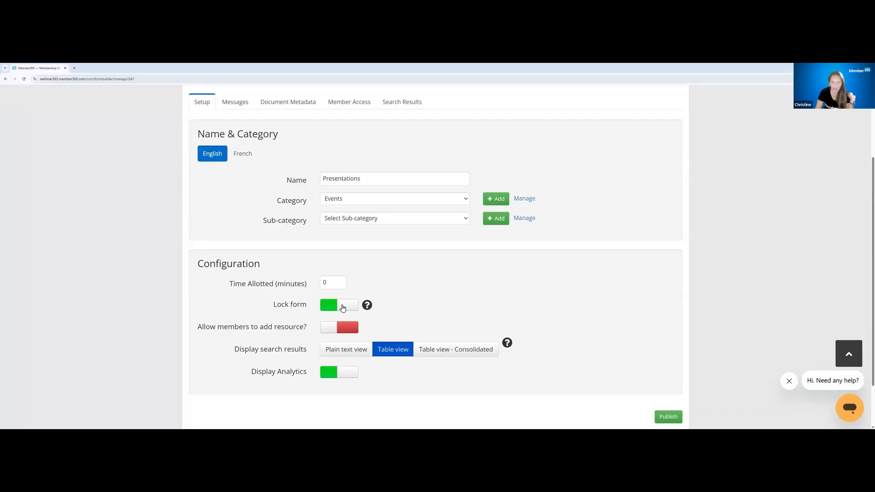
{"action": "mouse_move", "coordinate": [368, 310]}
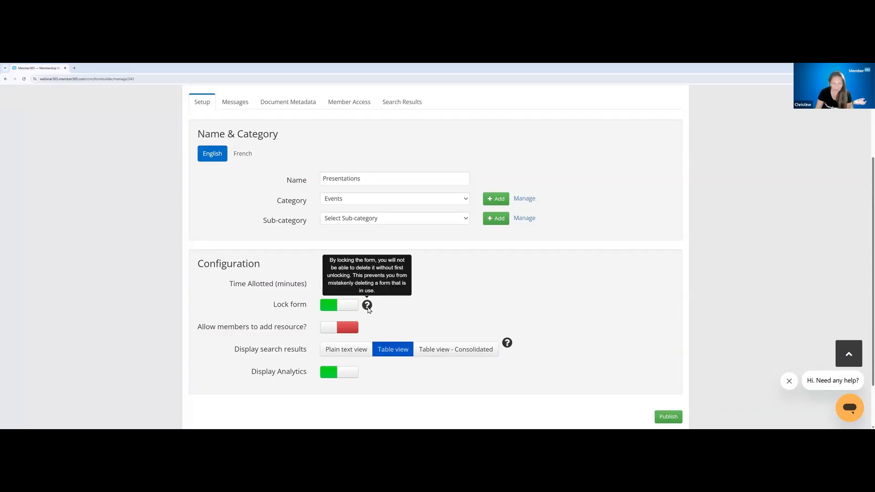
{"action": "triple_click", "coordinate": [309, 331]}
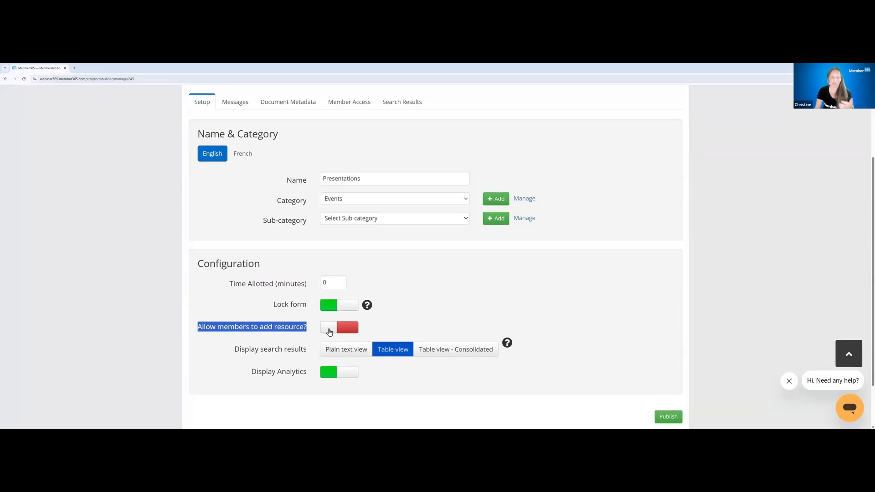
Try Table view - Consolidated for displaying search results, and return the setting to Table view
{"action": "left_click_drag", "start_coordinate": [234, 354], "coordinate": [312, 357]}
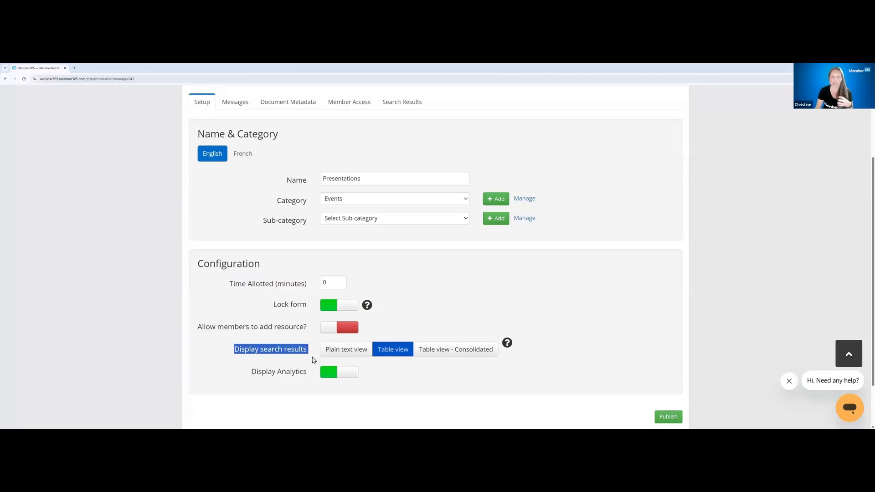
{"action": "left_click", "coordinate": [347, 355]}
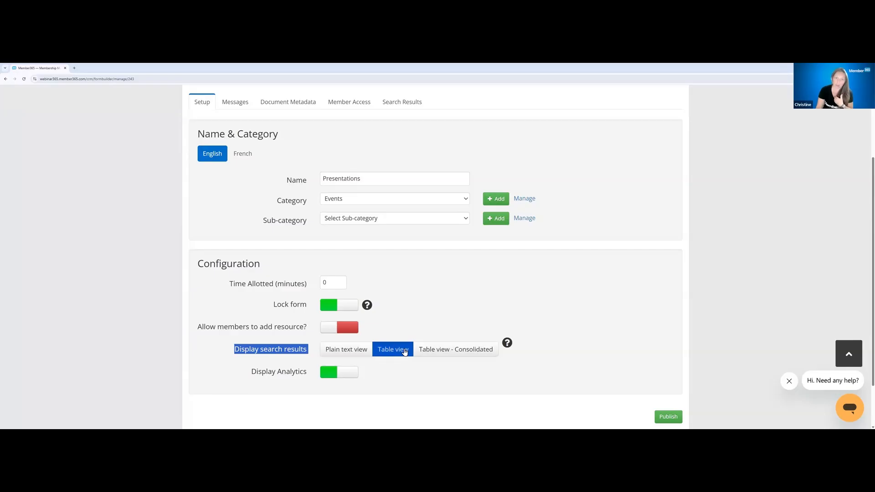
{"action": "left_click", "coordinate": [453, 350]}
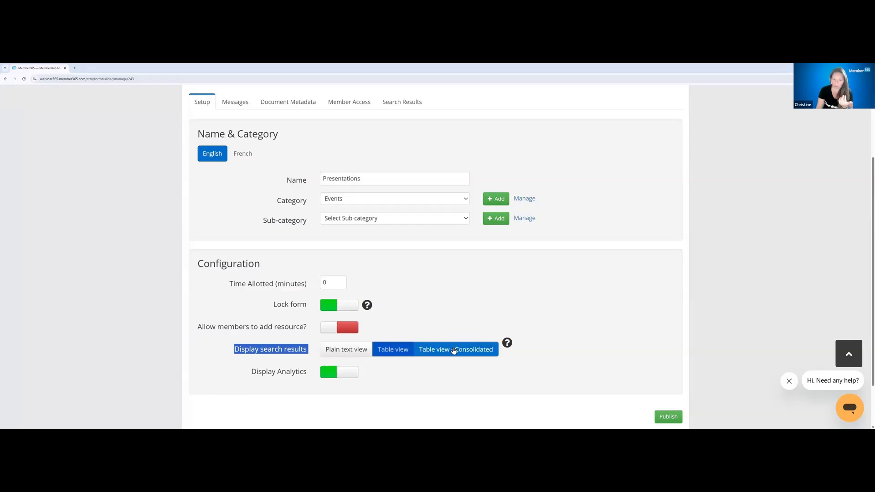
{"action": "left_click", "coordinate": [484, 350]}
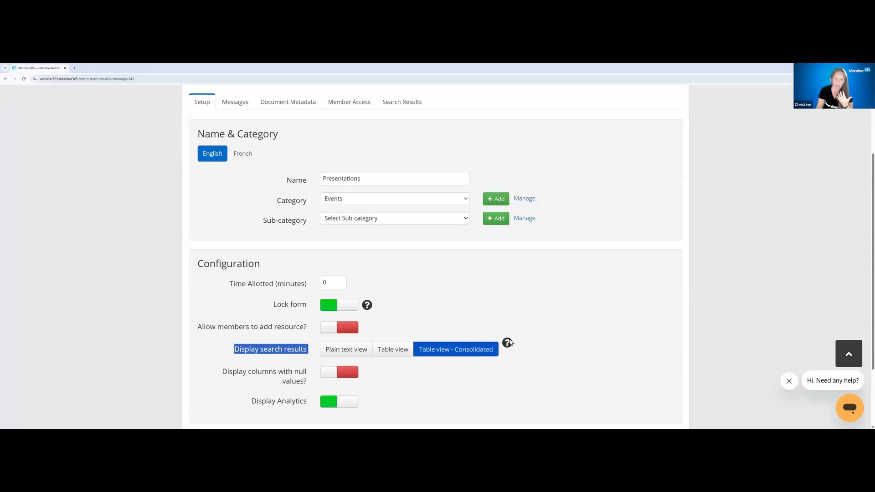
{"action": "left_click", "coordinate": [405, 354]}
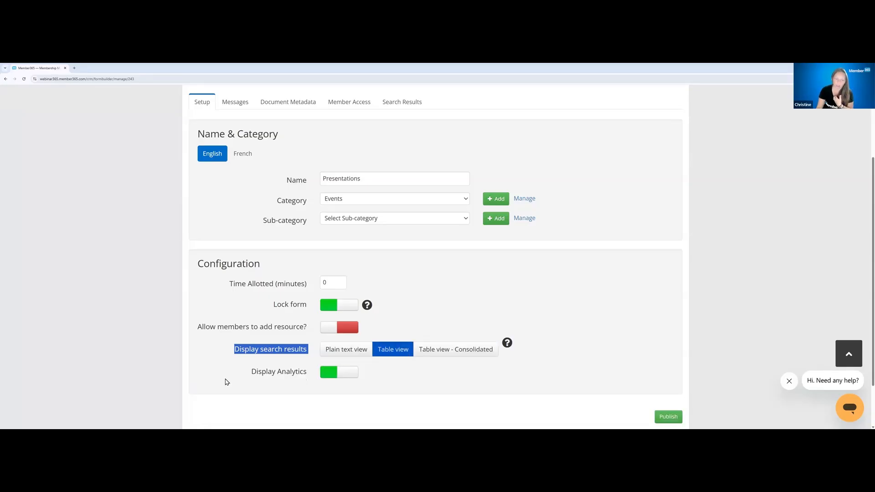
Switch Display Analytics off and back on in the repository configuration
{"action": "triple_click", "coordinate": [330, 385]}
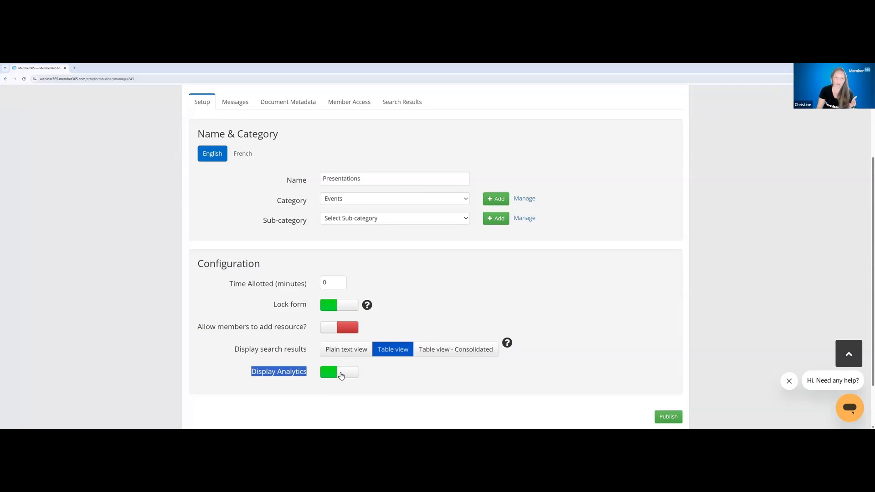
{"action": "left_click", "coordinate": [330, 373]}
{"action": "left_click", "coordinate": [330, 374]}
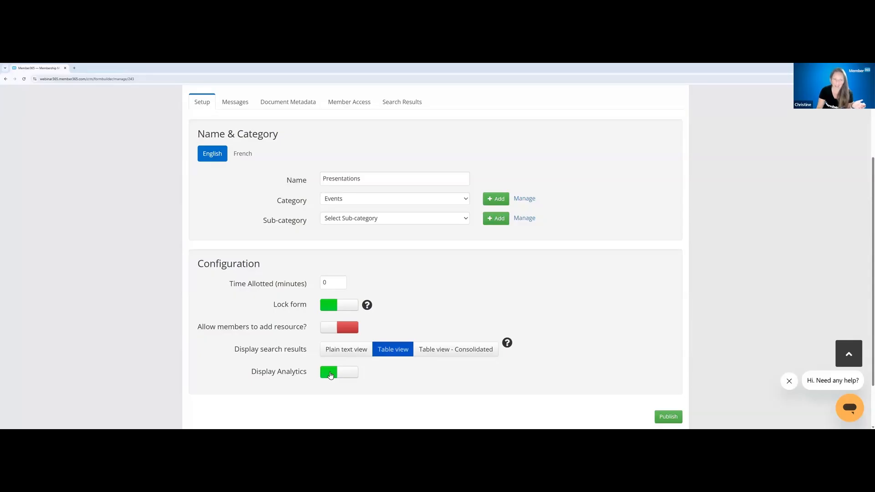
{"action": "left_click_drag", "start_coordinate": [251, 376], "coordinate": [312, 378]}
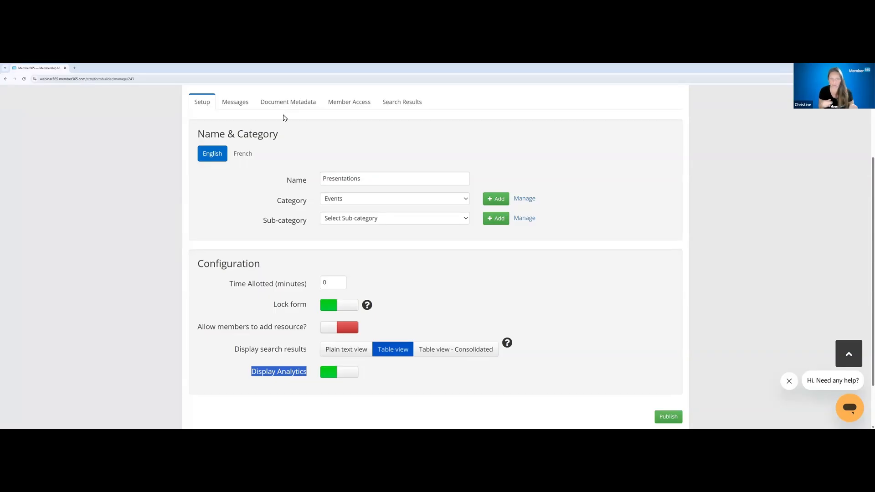
Review the repository's description text and its submit message
{"action": "left_click", "coordinate": [235, 102]}
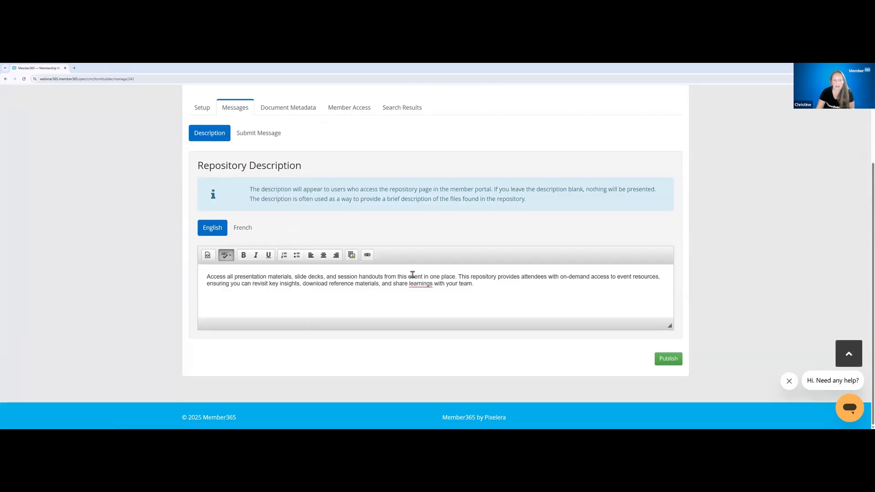
{"action": "left_click", "coordinate": [255, 133]}
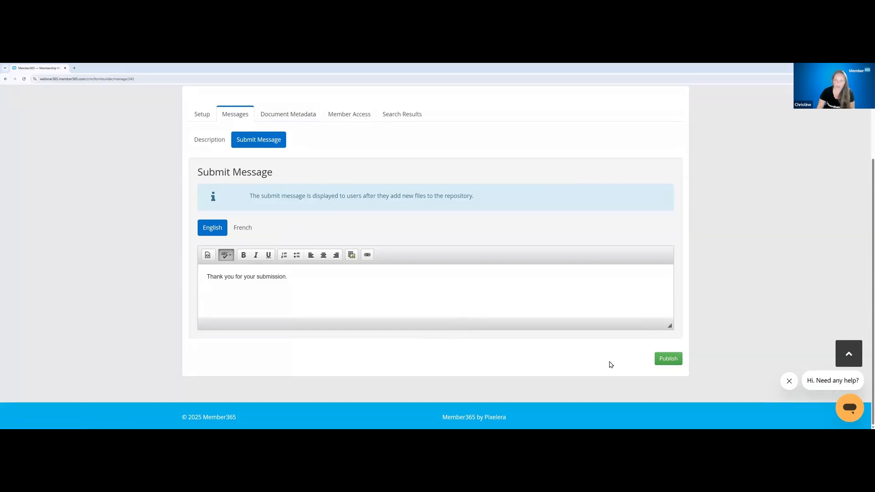
Launch the form editor for the repository's document metadata and accept the warning about editing a published form
{"action": "left_click", "coordinate": [291, 118]}
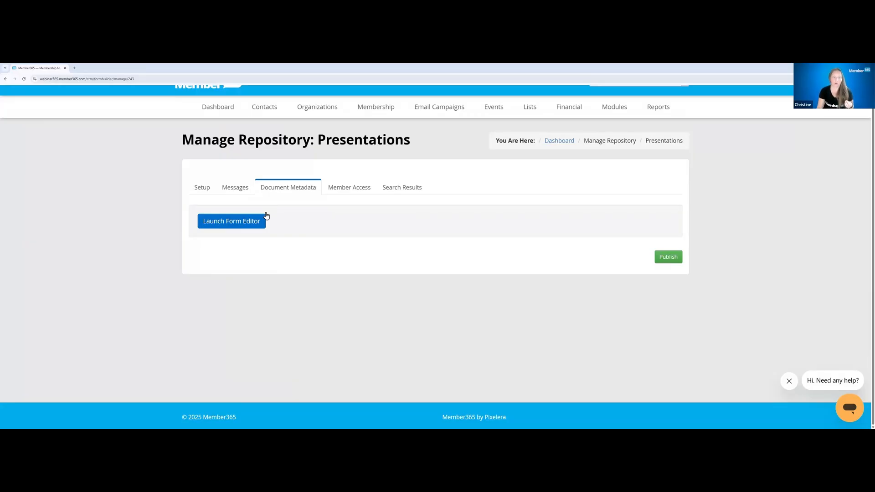
{"action": "left_click", "coordinate": [255, 222]}
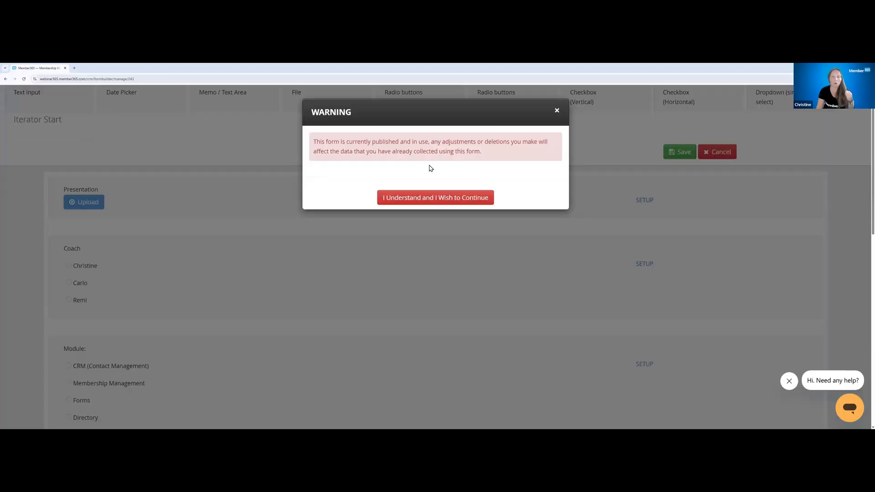
{"action": "left_click", "coordinate": [433, 200]}
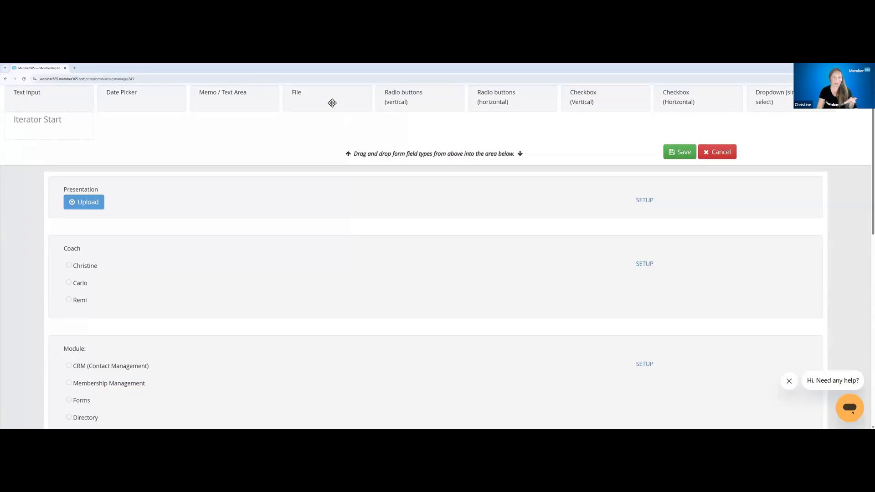
Examine the Presentation upload field's file limits and question properties, closing its setup without saving
{"action": "mouse_move", "coordinate": [199, 204]}
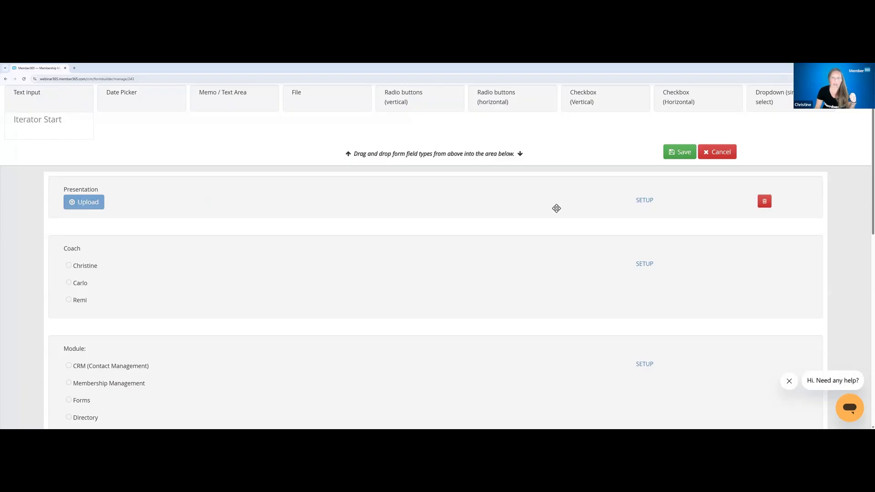
{"action": "left_click", "coordinate": [644, 200]}
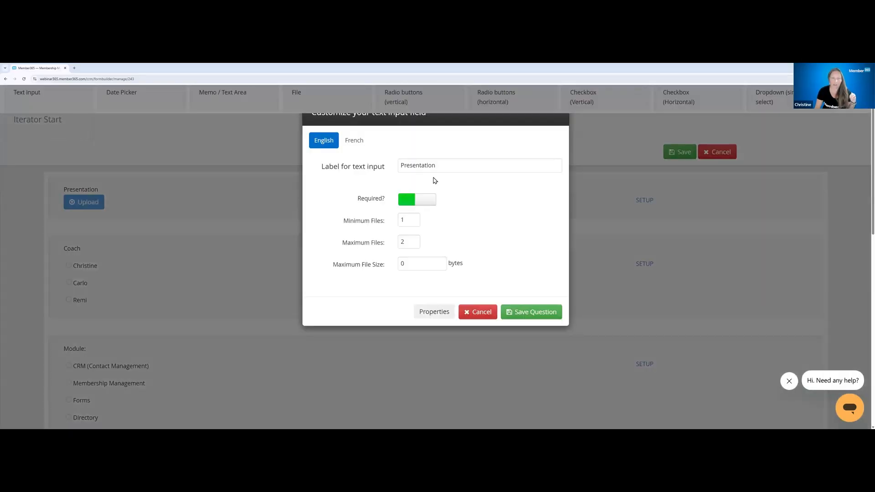
{"action": "left_click", "coordinate": [405, 242]}
{"action": "left_click", "coordinate": [451, 282]}
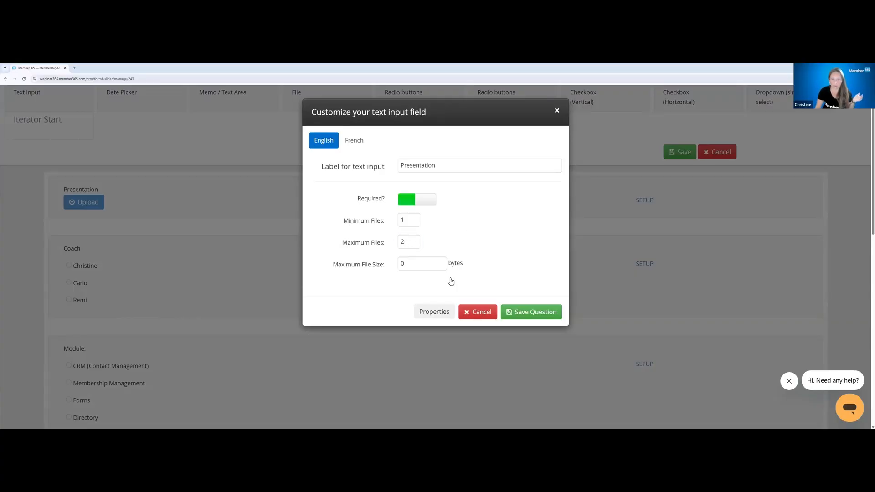
{"action": "left_click", "coordinate": [428, 314]}
{"action": "left_click", "coordinate": [353, 181]}
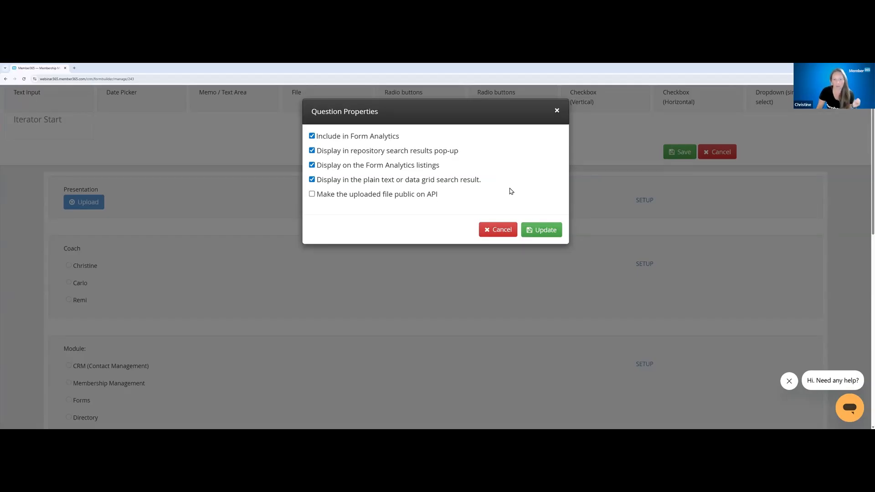
{"action": "left_click", "coordinate": [504, 231]}
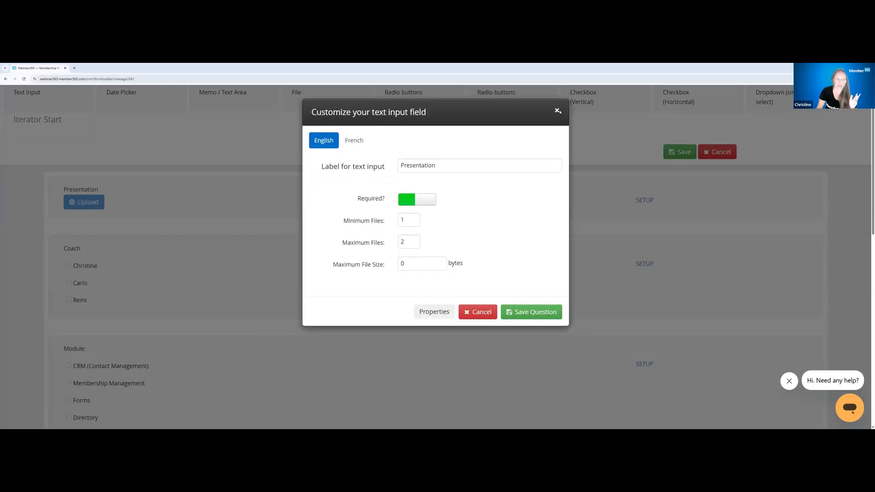
{"action": "left_click", "coordinate": [558, 111]}
Add a Date Picker field below the Module question and label it "Date Completed"
{"action": "scroll", "coordinate": [246, 206], "scroll_direction": "down", "scroll_amount": 1}
{"action": "scroll", "coordinate": [246, 206], "scroll_direction": "down", "scroll_amount": 1}
{"action": "scroll", "coordinate": [154, 226], "scroll_direction": "up", "scroll_amount": 1}
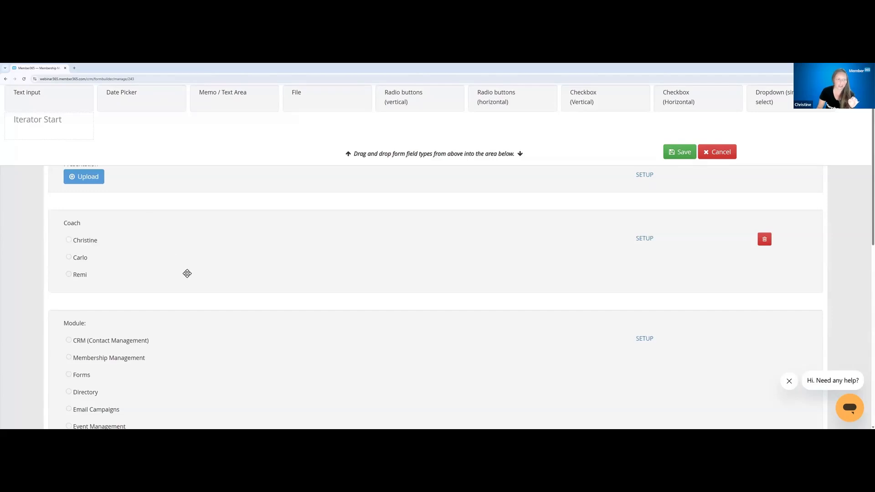
{"action": "scroll", "coordinate": [187, 274], "scroll_direction": "down", "scroll_amount": 1}
{"action": "scroll", "coordinate": [234, 274], "scroll_direction": "down", "scroll_amount": 1}
{"action": "scroll", "coordinate": [474, 260], "scroll_direction": "up", "scroll_amount": 2}
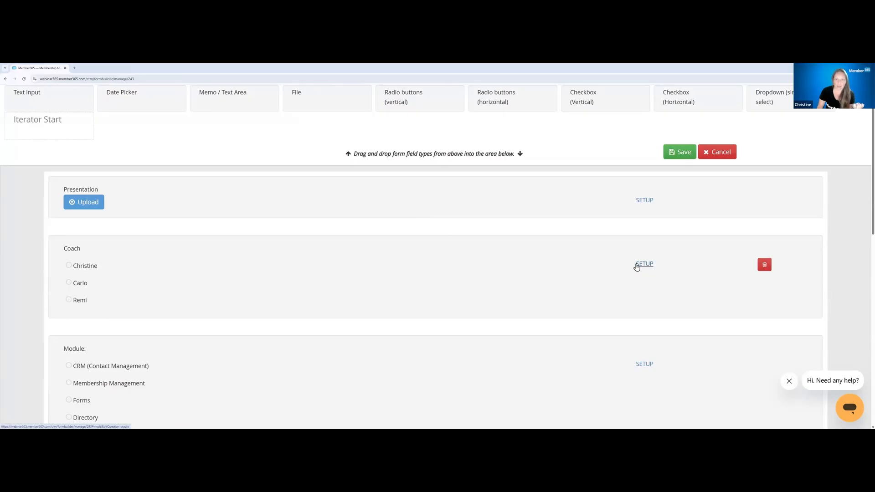
{"action": "left_click_drag", "start_coordinate": [146, 104], "coordinate": [170, 325]}
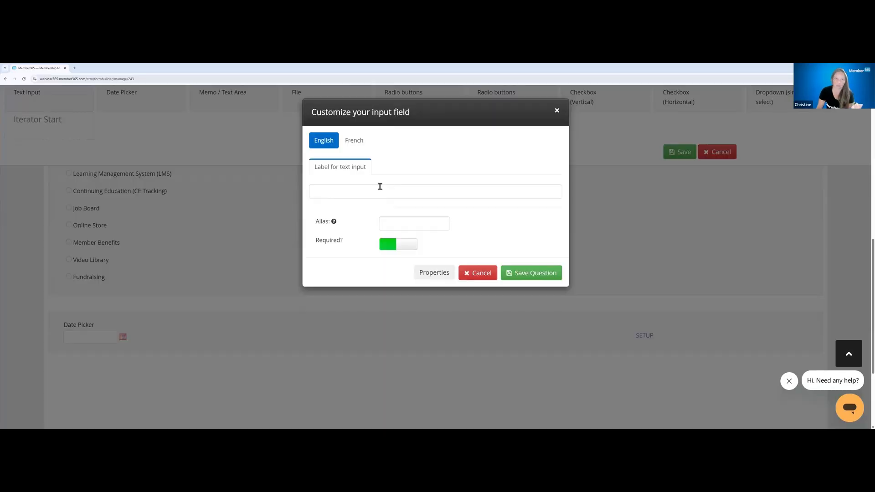
{"action": "left_click", "coordinate": [379, 187]}
{"action": "type", "text": "Date "}
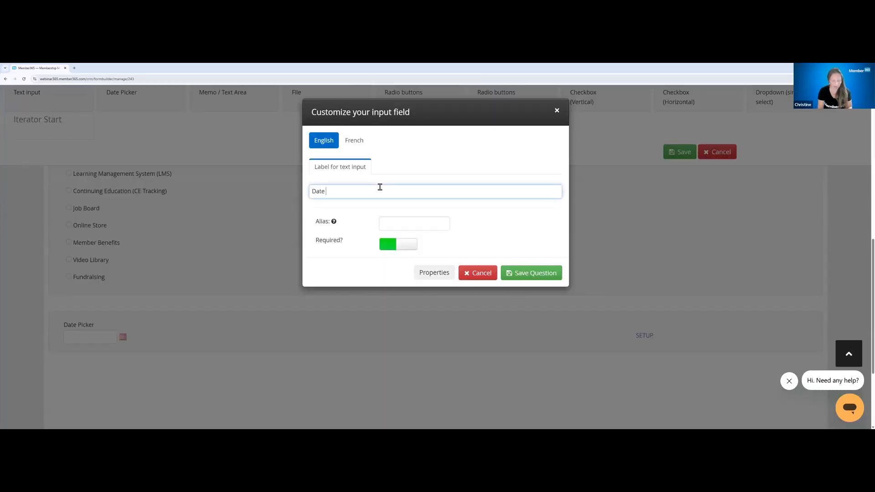
{"action": "type", "text": "Completed"}
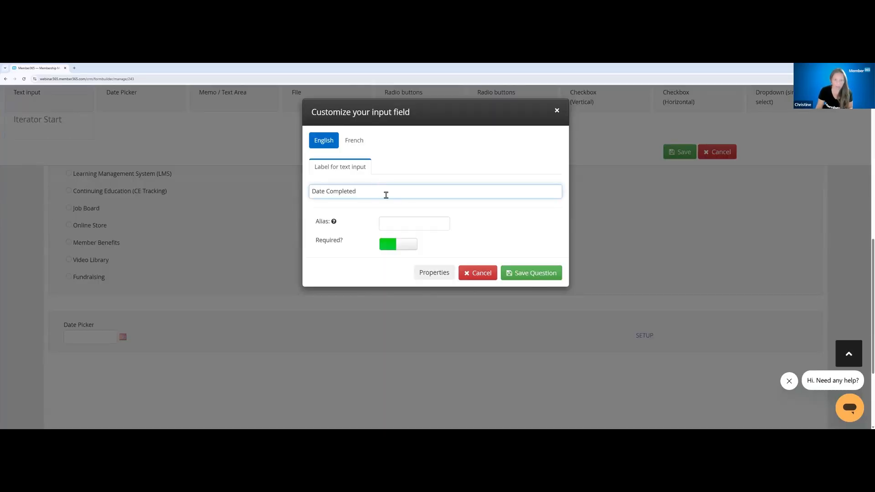
Enable display in the search results pop-up, Form Analytics listings and plain text or data grid results for the date field, and save the question
{"action": "left_click", "coordinate": [422, 275]}
{"action": "left_click", "coordinate": [328, 153]}
{"action": "left_click", "coordinate": [328, 169]}
{"action": "left_click", "coordinate": [329, 181]}
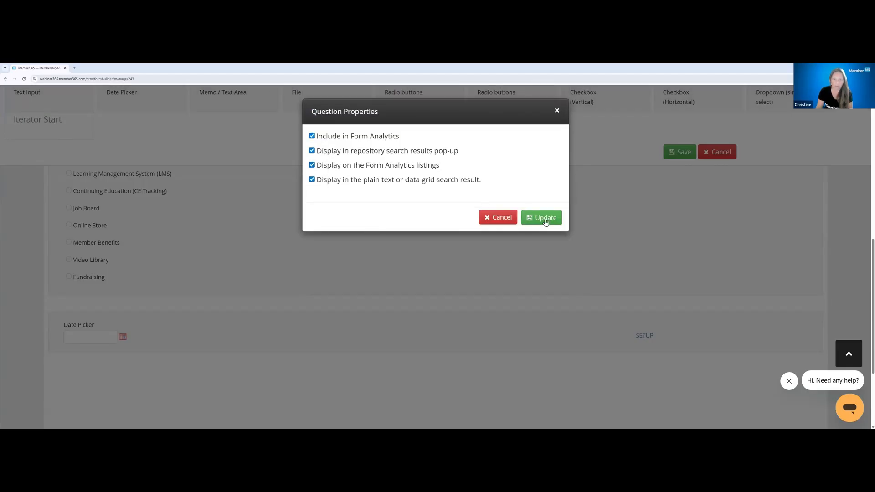
{"action": "left_click", "coordinate": [546, 221]}
{"action": "left_click", "coordinate": [525, 273]}
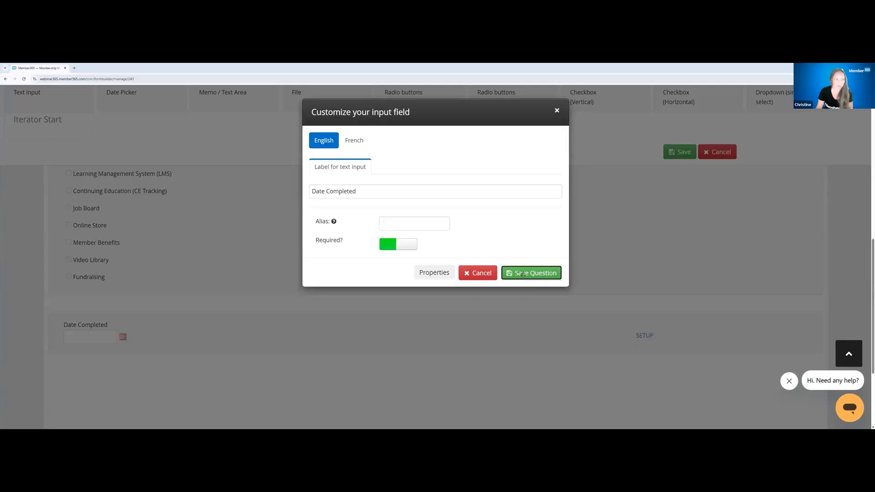
{"action": "scroll", "coordinate": [537, 271], "scroll_direction": "up", "scroll_amount": 10}
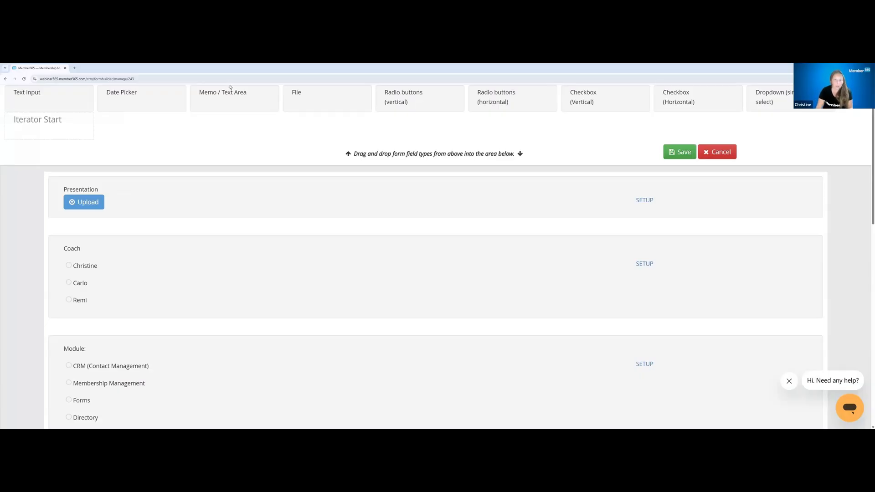
{"action": "mouse_move", "coordinate": [105, 199]}
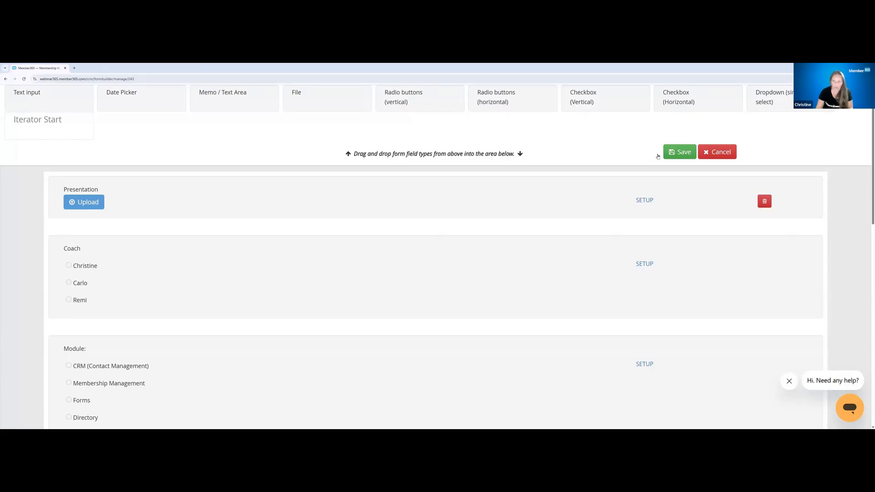
Save the edited metadata form and give all membership categories access to the repository
{"action": "left_click", "coordinate": [665, 155]}
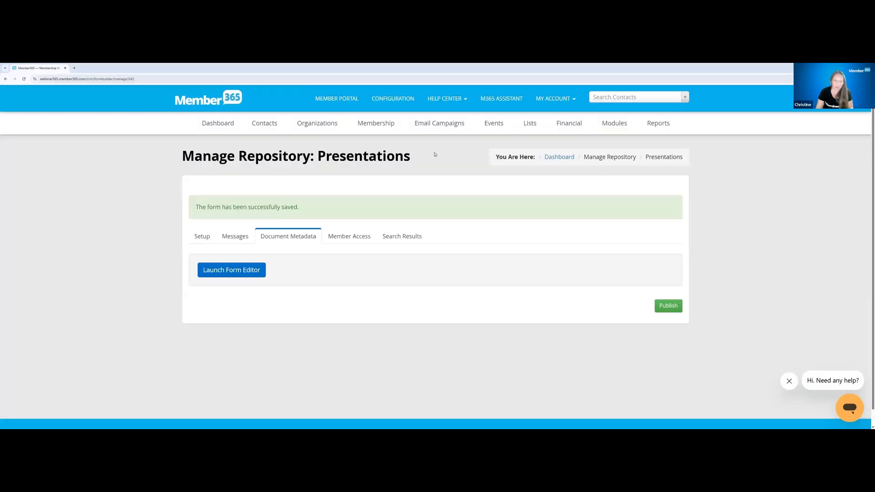
{"action": "left_click", "coordinate": [342, 206]}
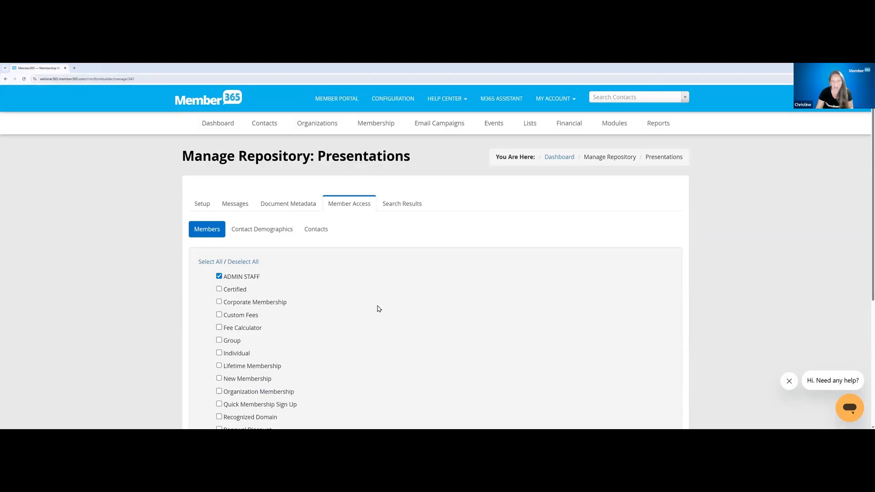
{"action": "left_click", "coordinate": [211, 263]}
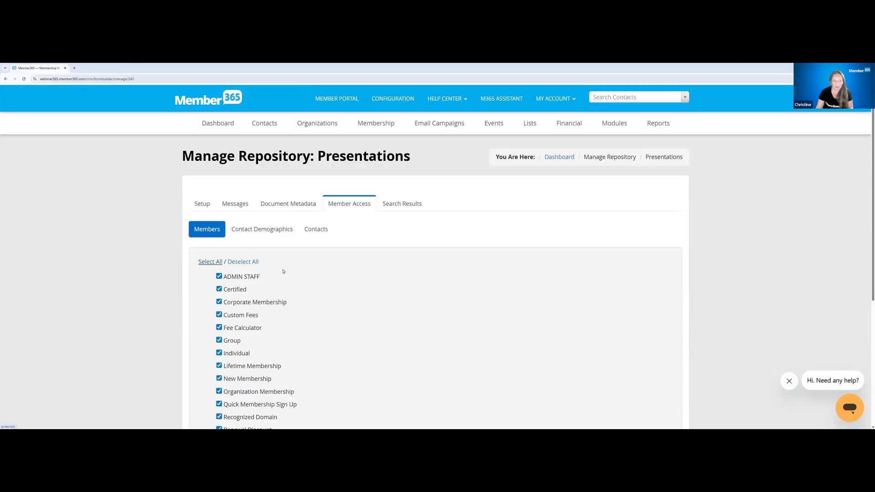
Clear all membership categories and limit member access to ADMIN STAFF and Staff
{"action": "scroll", "coordinate": [377, 289], "scroll_direction": "down", "scroll_amount": 2}
{"action": "left_click", "coordinate": [237, 161]}
{"action": "left_click", "coordinate": [219, 175]}
{"action": "left_click", "coordinate": [219, 341]}
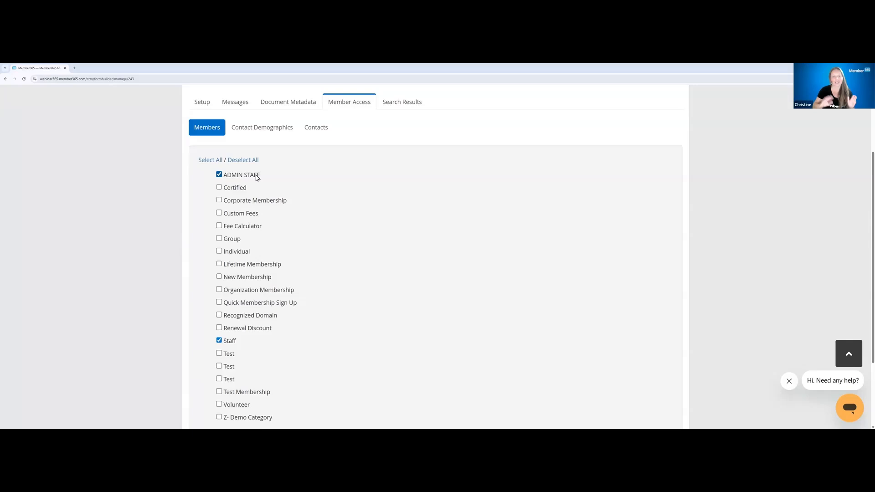
Select every membership category for access again and review the Contact Demographics and Contacts access options
{"action": "left_click", "coordinate": [204, 171]}
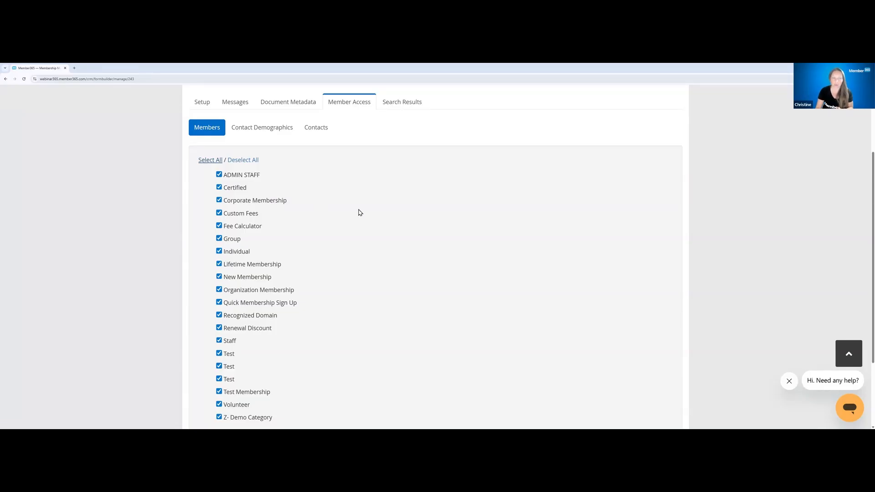
{"action": "left_click", "coordinate": [252, 129]}
{"action": "left_click", "coordinate": [315, 214]}
{"action": "left_click", "coordinate": [211, 216]}
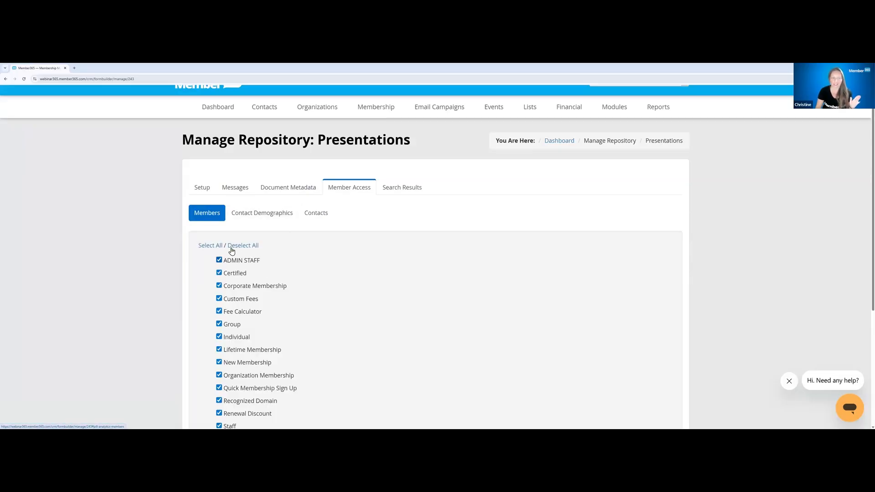
{"action": "triple_click", "coordinate": [275, 266]}
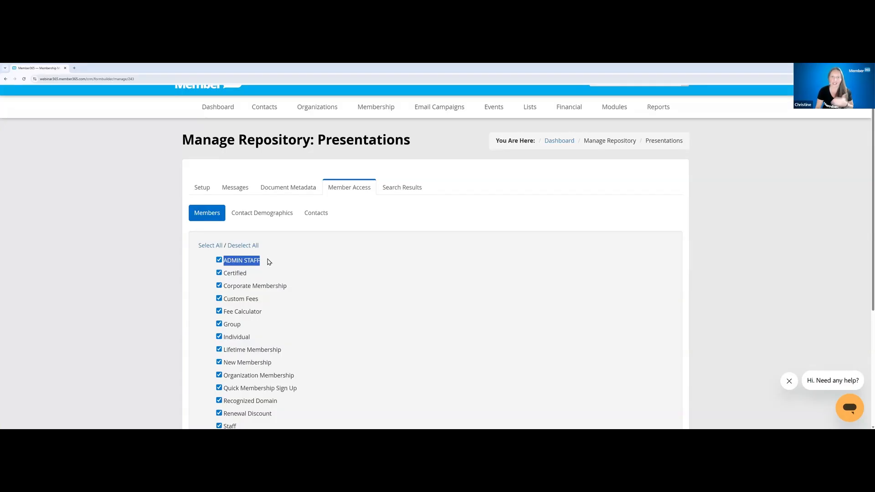
Set the search result sort order to Ascending and publish the Presentations repository
{"action": "left_click", "coordinate": [389, 193]}
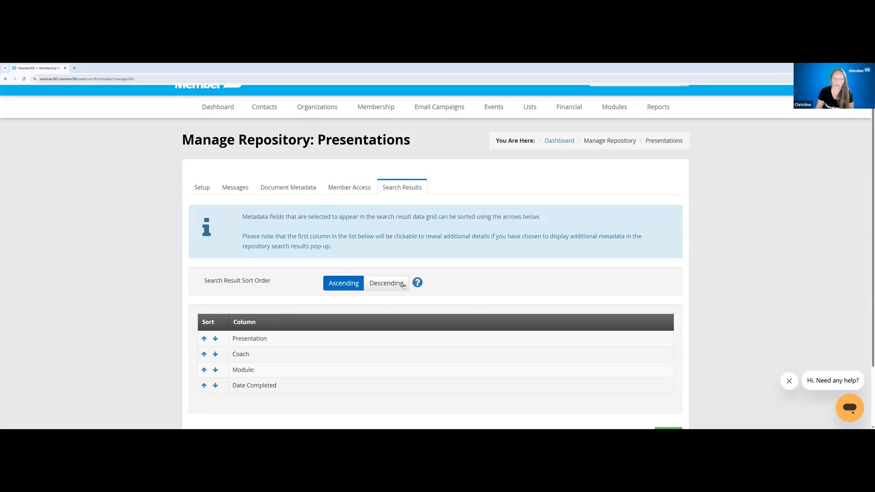
{"action": "left_click", "coordinate": [385, 288]}
{"action": "left_click", "coordinate": [359, 283]}
{"action": "scroll", "coordinate": [347, 319], "scroll_direction": "down", "scroll_amount": 3}
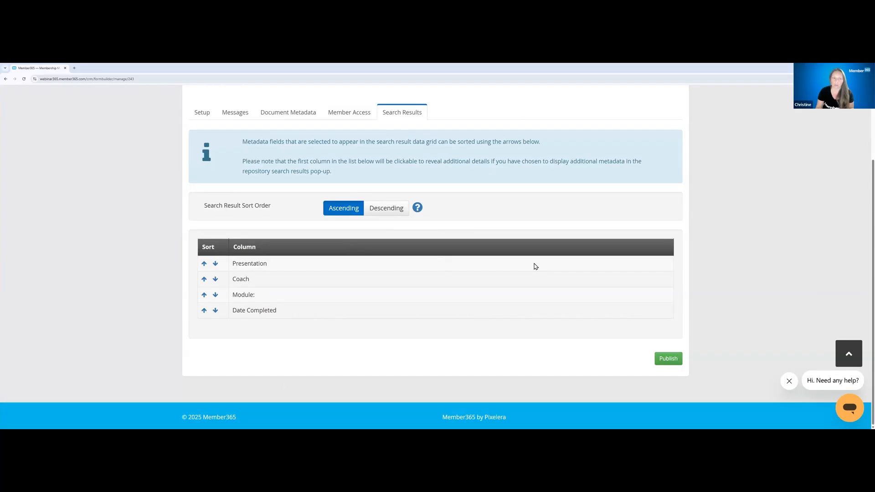
{"action": "left_click", "coordinate": [669, 359]}
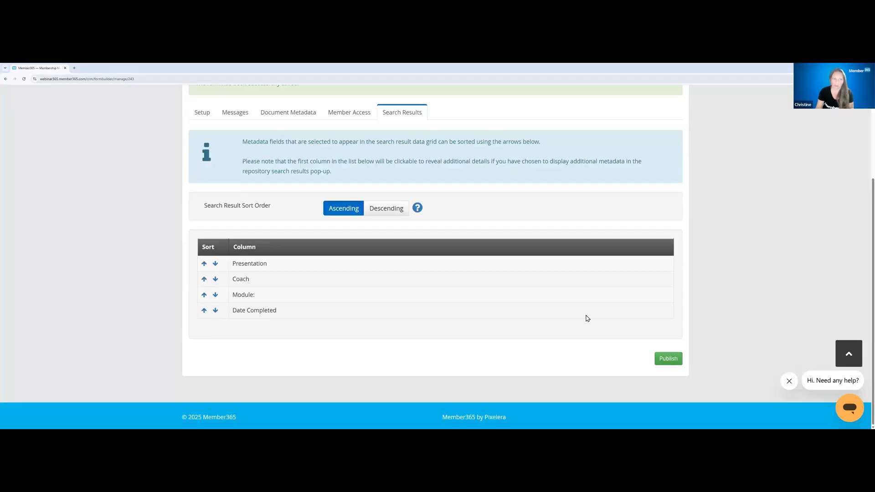
{"action": "scroll", "coordinate": [588, 318], "scroll_direction": "up", "scroll_amount": 3}
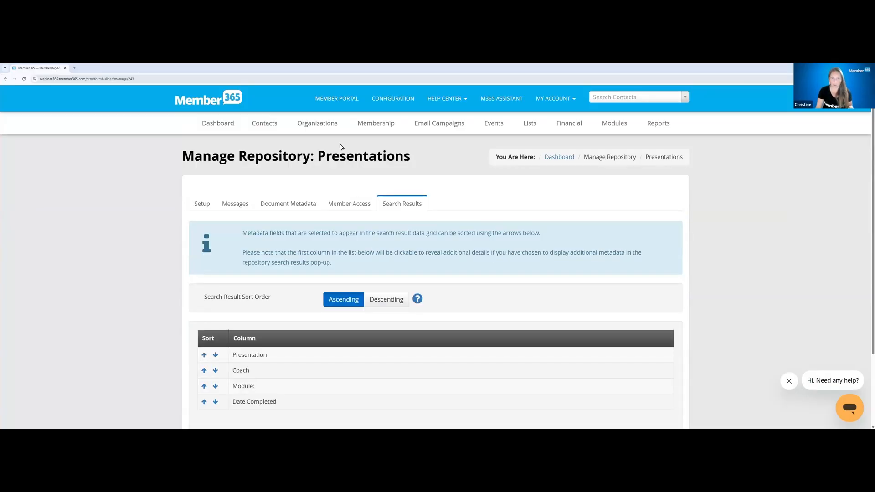
Switch to the member portal and review the Presentations listings page under Resources
{"action": "left_click", "coordinate": [330, 100]}
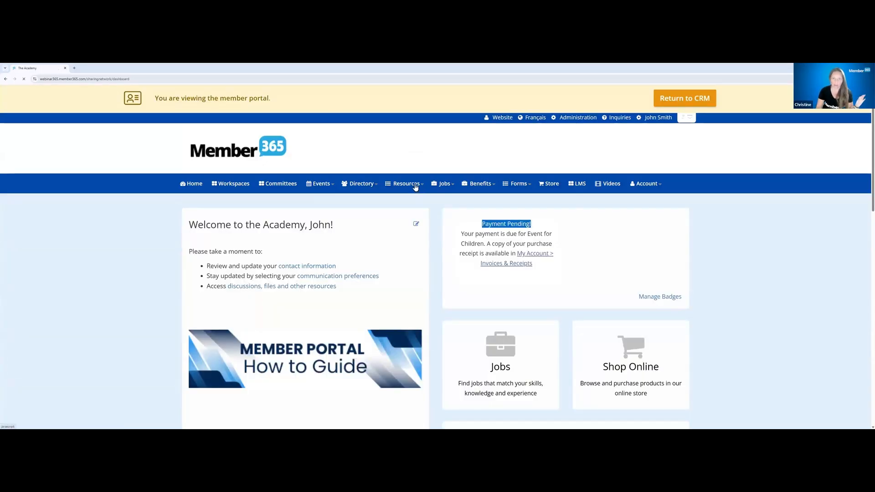
{"action": "left_click", "coordinate": [414, 185]}
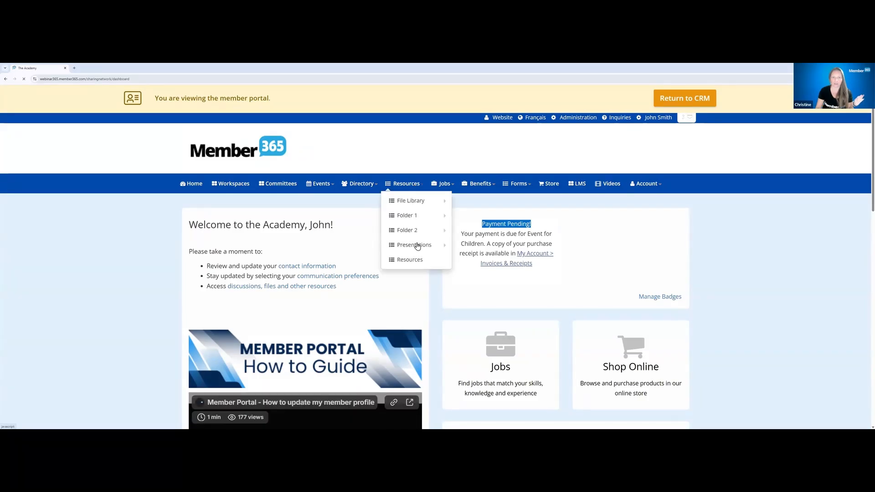
{"action": "mouse_move", "coordinate": [418, 246]}
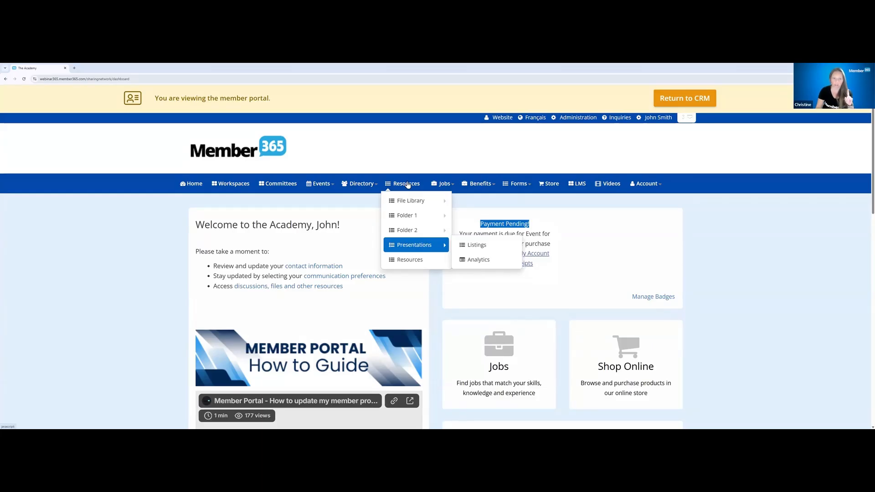
{"action": "left_click", "coordinate": [470, 245]}
{"action": "scroll", "coordinate": [456, 273], "scroll_direction": "down", "scroll_amount": 3}
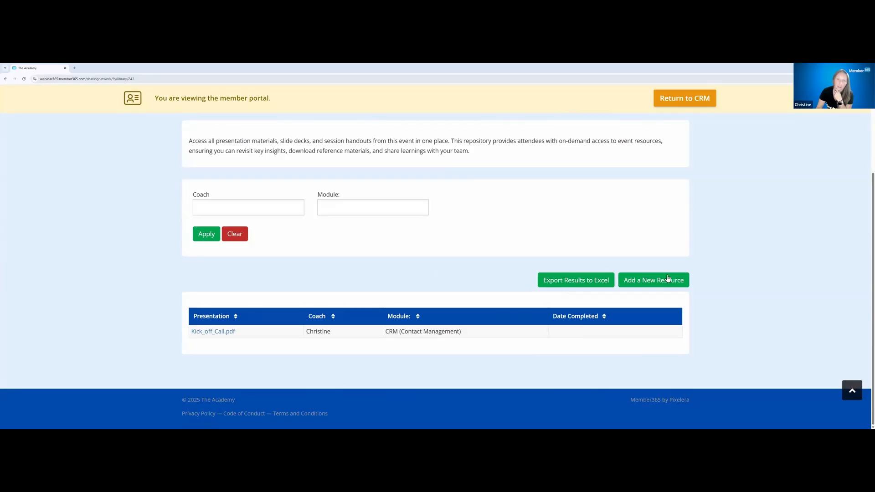
{"action": "scroll", "coordinate": [666, 212], "scroll_direction": "up", "scroll_amount": 3}
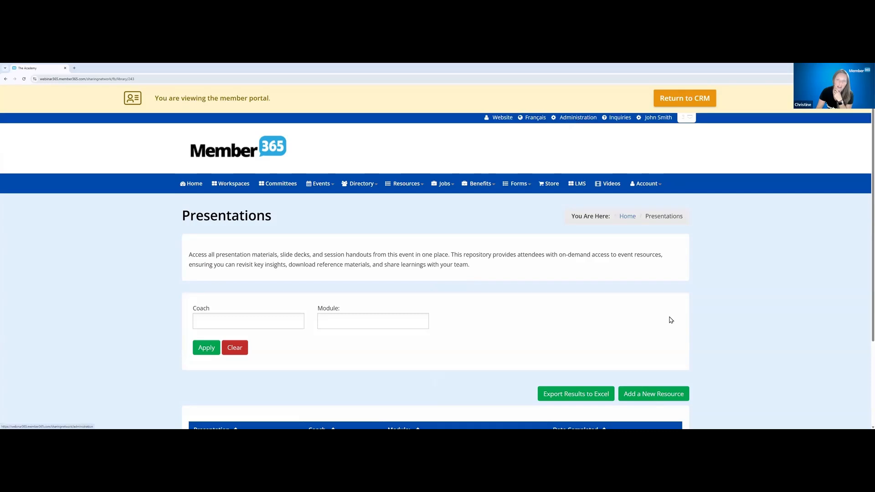
{"action": "scroll", "coordinate": [652, 318], "scroll_direction": "down", "scroll_amount": 3}
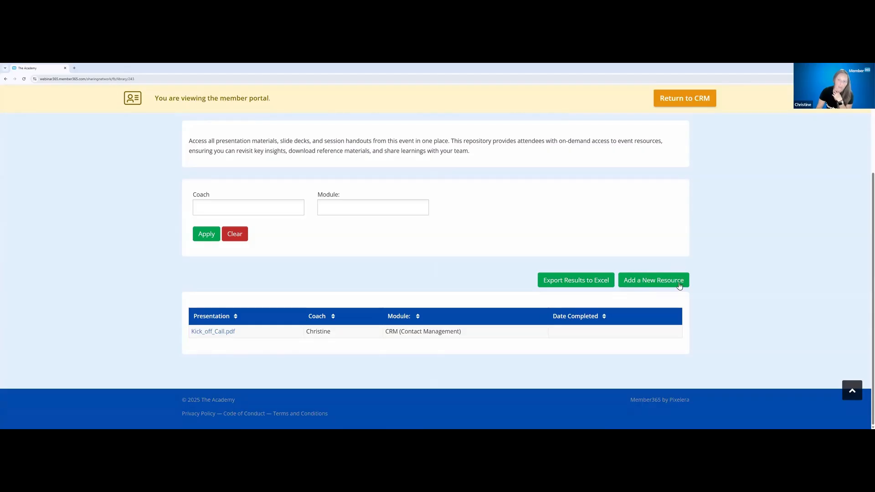
Start a new resource in Presentations and upload the "Onboarding - Membership Renewal and Import" PDF
{"action": "left_click", "coordinate": [660, 282]}
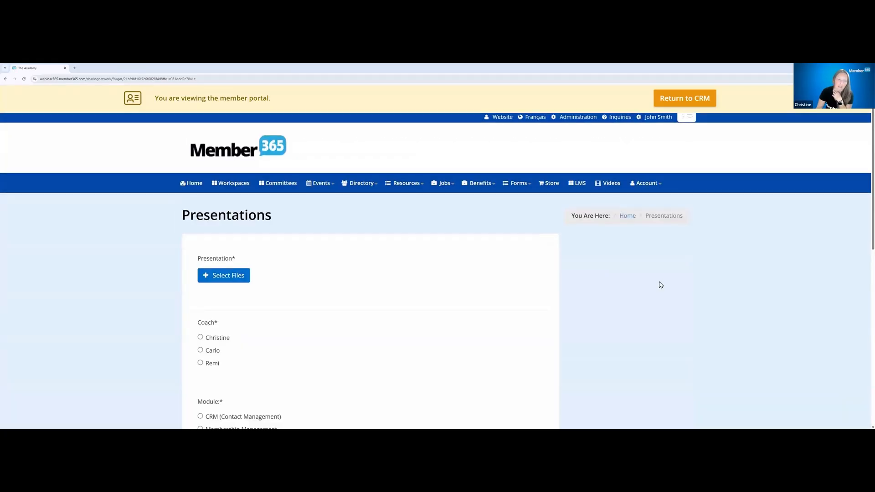
{"action": "scroll", "coordinate": [660, 286], "scroll_direction": "down", "scroll_amount": 2}
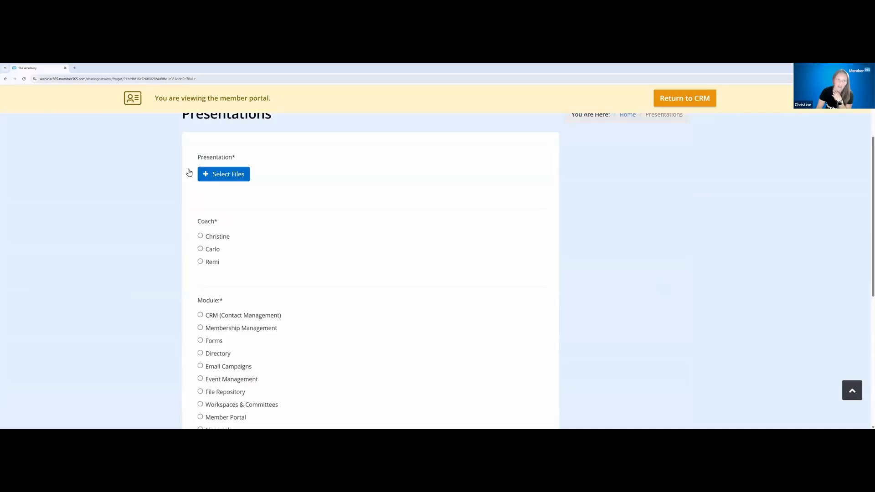
{"action": "left_click", "coordinate": [224, 176]}
{"action": "left_click", "coordinate": [319, 136]}
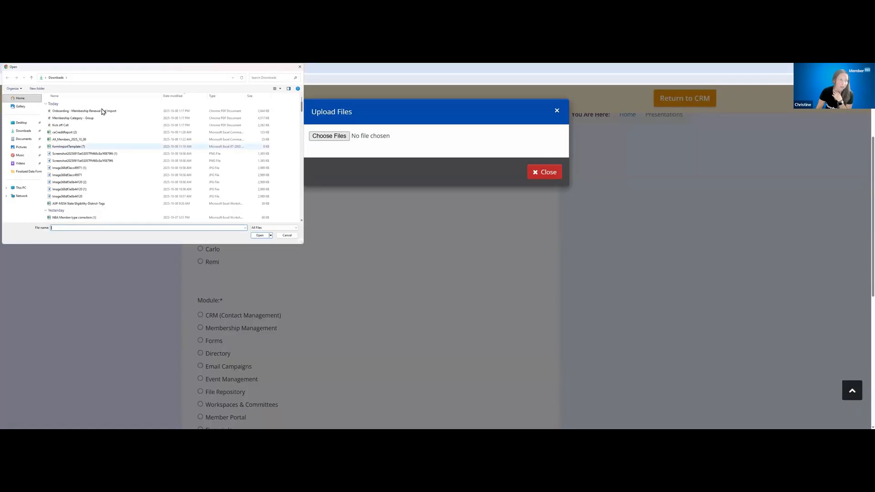
{"action": "left_click", "coordinate": [103, 111]}
{"action": "left_click", "coordinate": [260, 235]}
Choose the first coach and the Membership Management module, set Date Completed to 2025-10-22, and submit the resource
{"action": "left_click", "coordinate": [201, 261]}
{"action": "scroll", "coordinate": [294, 250], "scroll_direction": "down", "scroll_amount": 2}
{"action": "scroll", "coordinate": [293, 252], "scroll_direction": "down", "scroll_amount": 1}
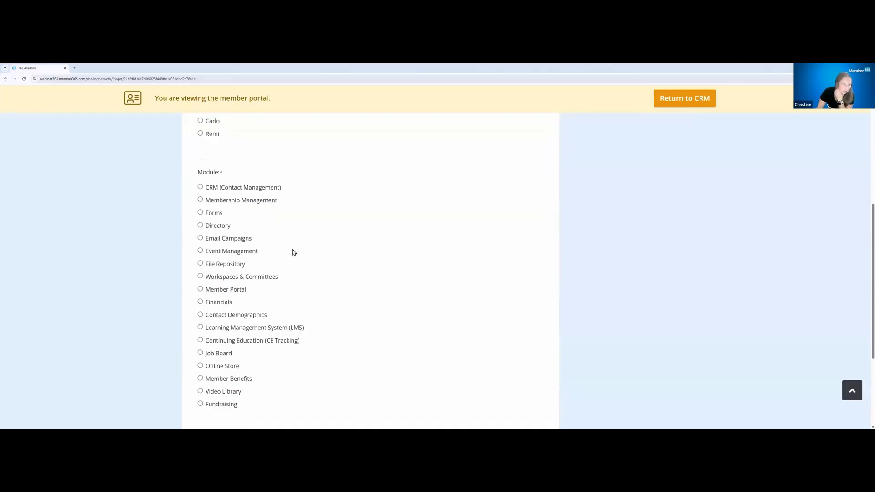
{"action": "left_click", "coordinate": [226, 204]}
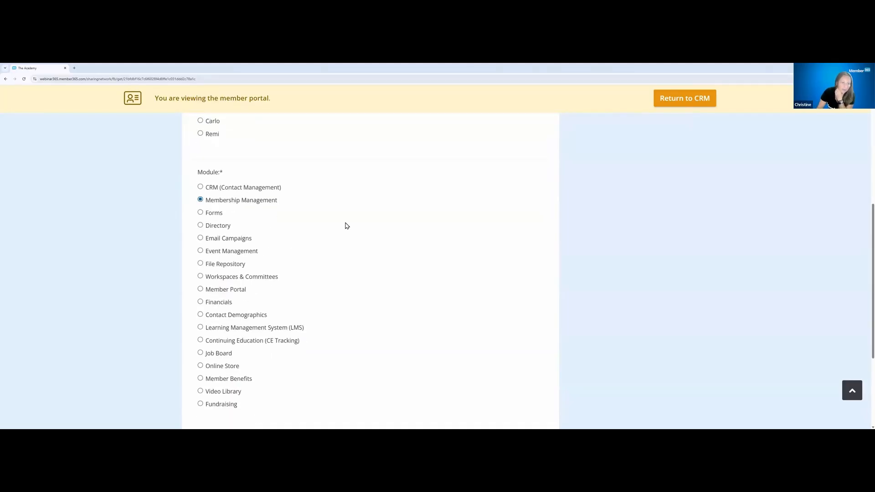
{"action": "scroll", "coordinate": [253, 342], "scroll_direction": "down", "scroll_amount": 3}
{"action": "left_click", "coordinate": [258, 309]}
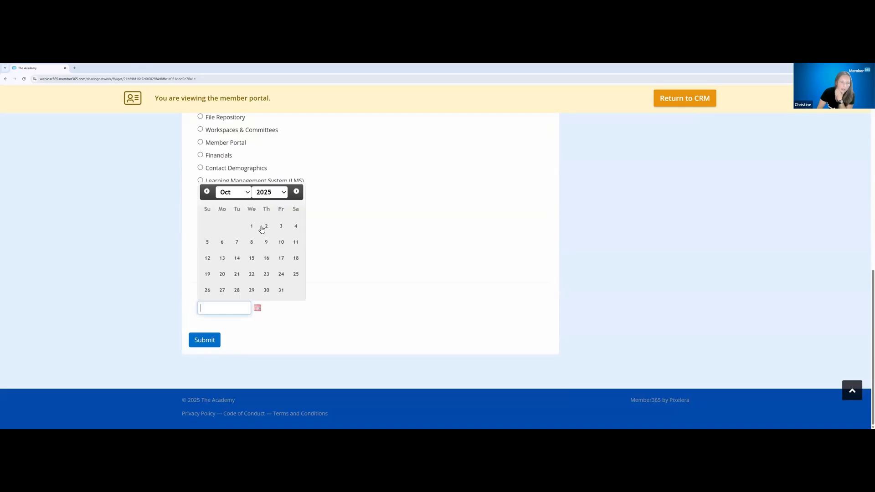
{"action": "left_click", "coordinate": [252, 274]}
{"action": "left_click", "coordinate": [211, 342]}
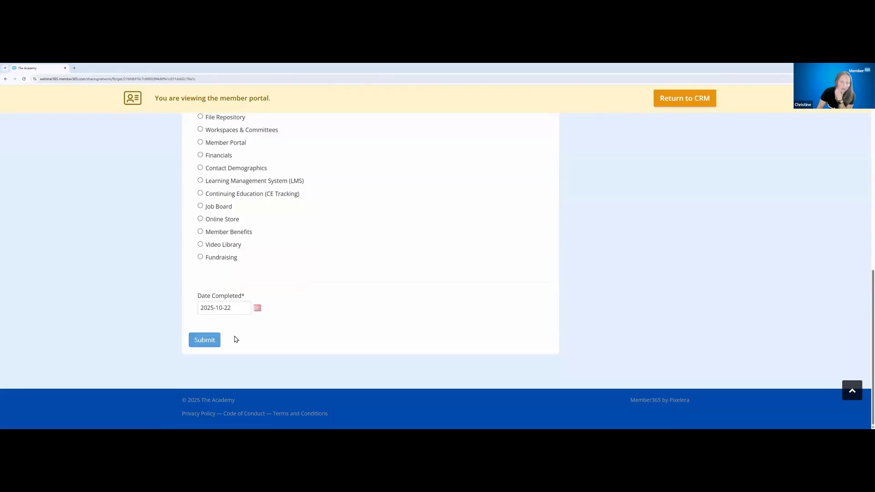
Return to the Presentations listings and check the table of uploaded resources
{"action": "left_click", "coordinate": [416, 184]}
{"action": "mouse_move", "coordinate": [422, 245]}
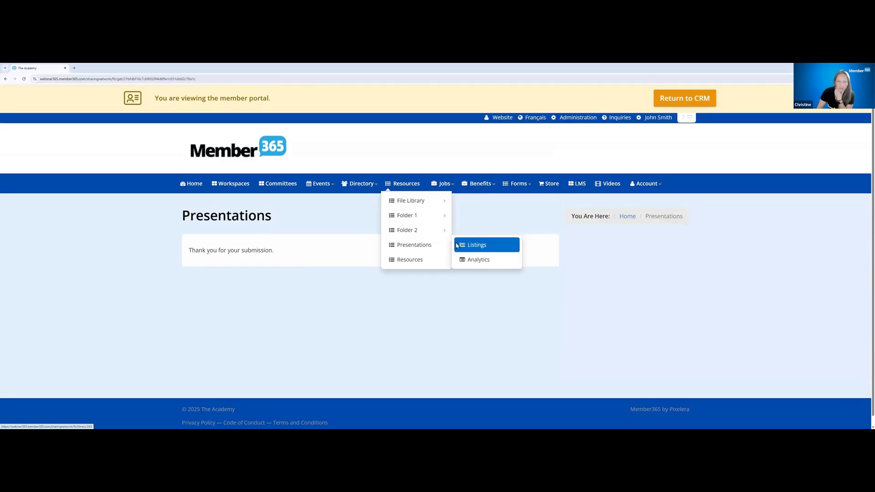
{"action": "left_click", "coordinate": [474, 246]}
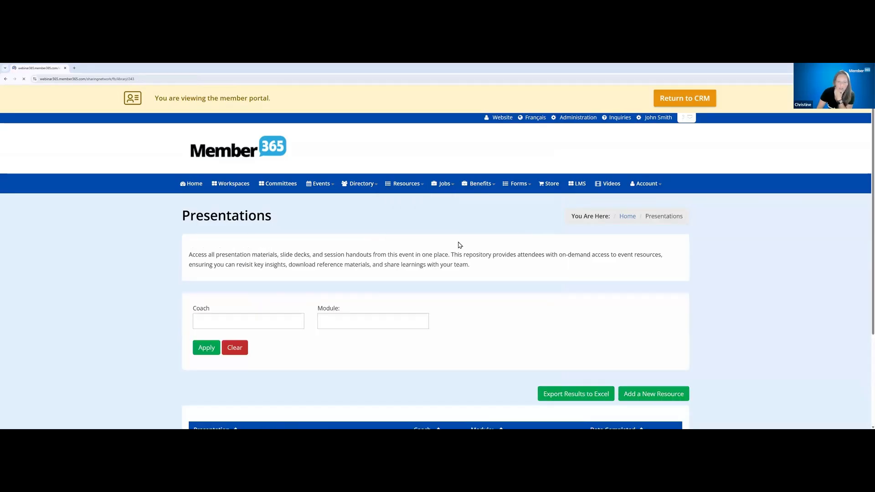
{"action": "scroll", "coordinate": [287, 348], "scroll_direction": "down", "scroll_amount": 3}
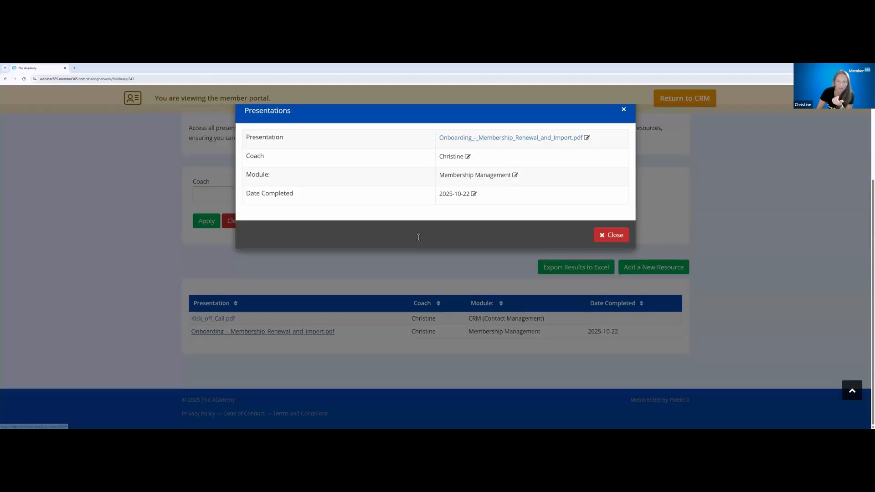
View the details and PDF pages of Onboarding_-_Membership_Renewal_and_Import.pdf, closing both the document and its details
{"action": "left_click", "coordinate": [236, 332]}
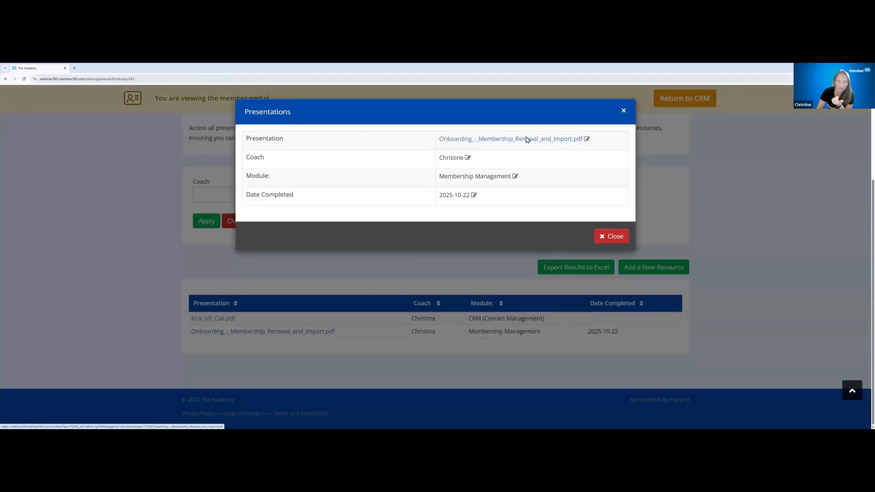
{"action": "left_click", "coordinate": [478, 140]}
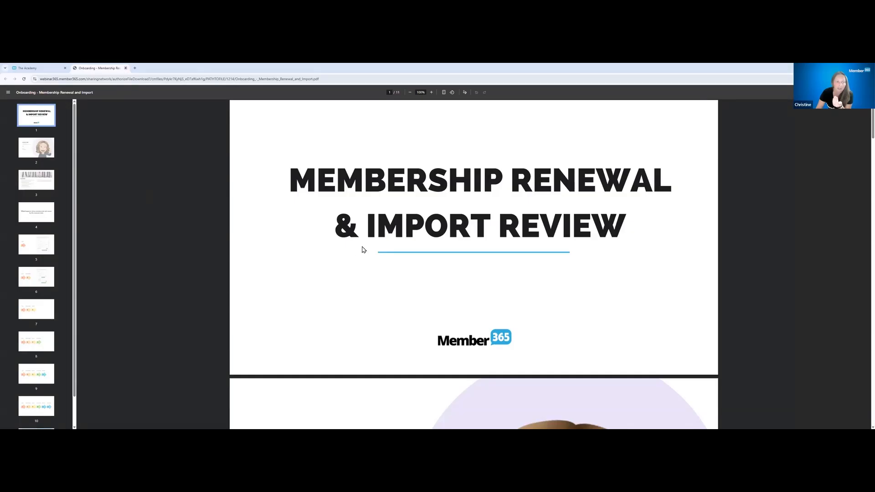
{"action": "scroll", "coordinate": [364, 250], "scroll_direction": "down", "scroll_amount": 5}
{"action": "scroll", "coordinate": [363, 250], "scroll_direction": "down", "scroll_amount": 20}
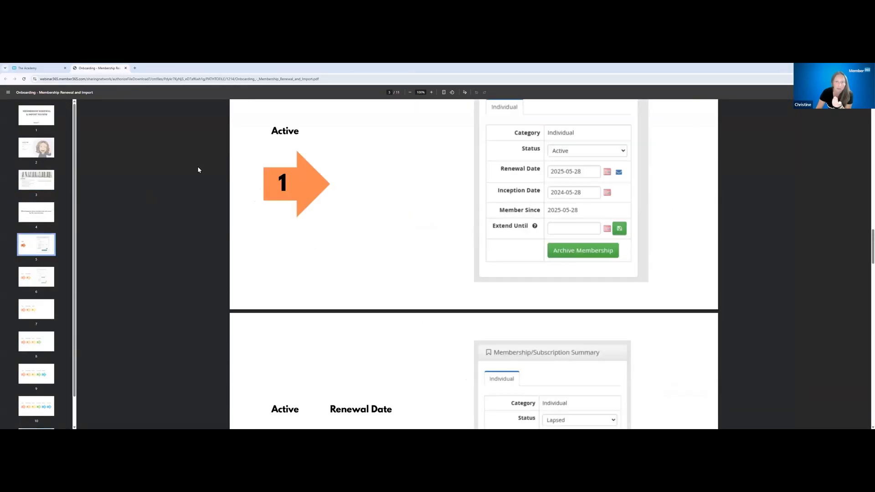
{"action": "left_click", "coordinate": [126, 68]}
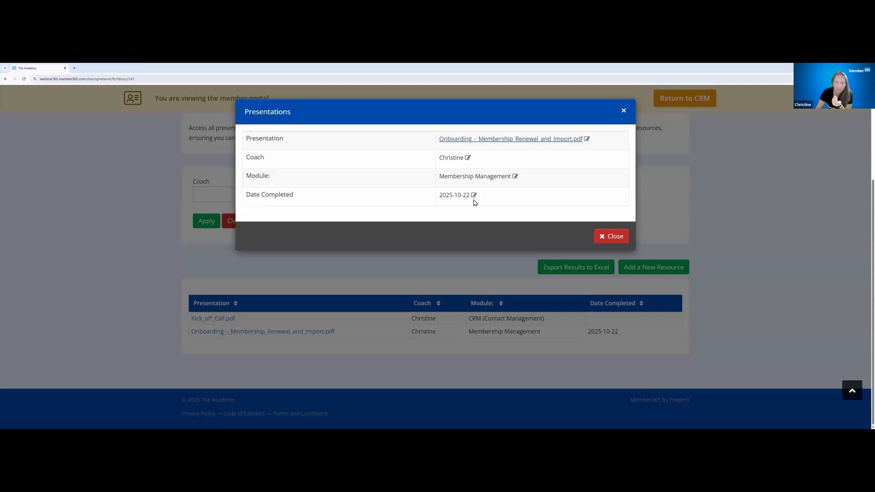
{"action": "left_click", "coordinate": [613, 237]}
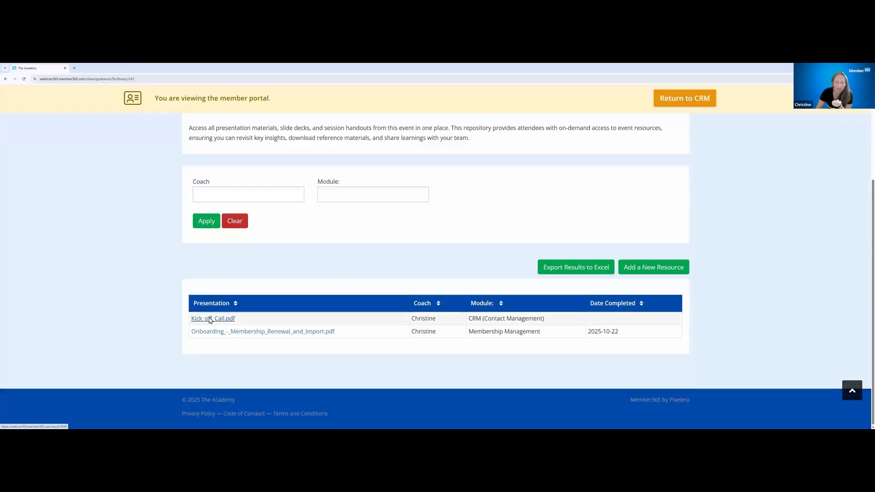
Edit the Date Completed response in the Kick_off_Call.pdf details and save it
{"action": "left_click", "coordinate": [210, 320]}
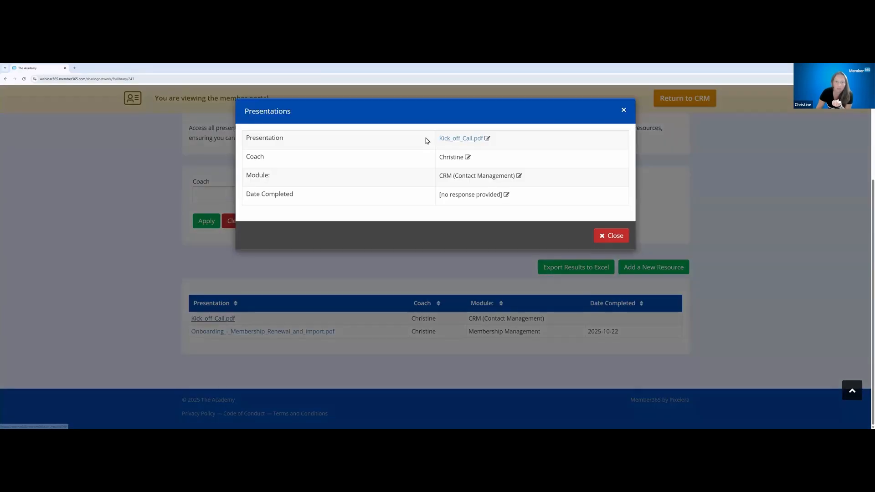
{"action": "left_click", "coordinate": [503, 196]}
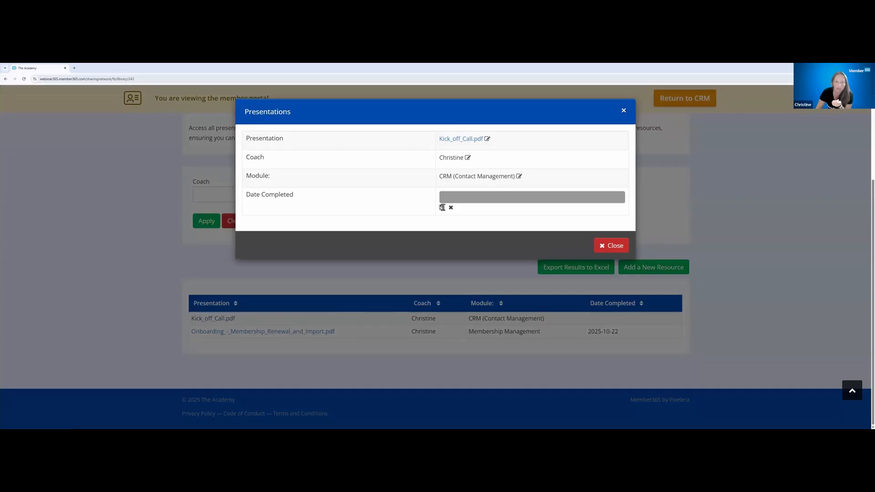
{"action": "left_click", "coordinate": [442, 208]}
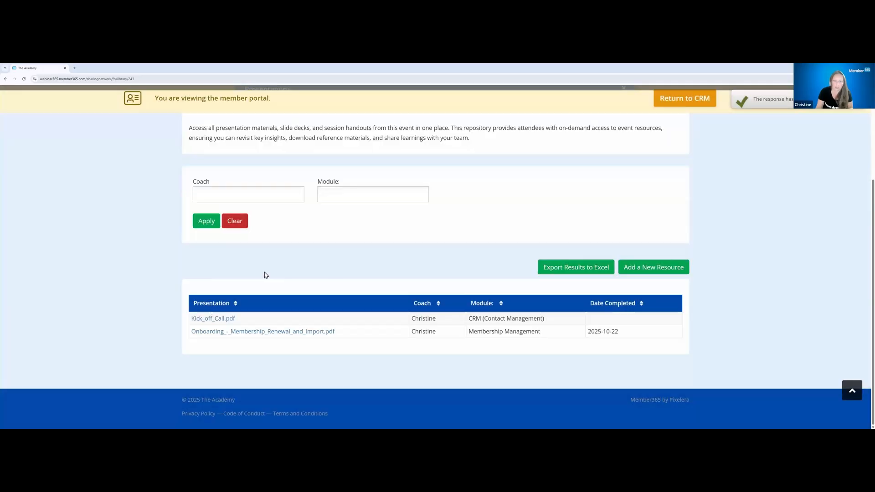
Filter the Presentations listings by the first coach and the CRM (Contact Management) module
{"action": "left_click_drag", "start_coordinate": [180, 177], "coordinate": [428, 196]}
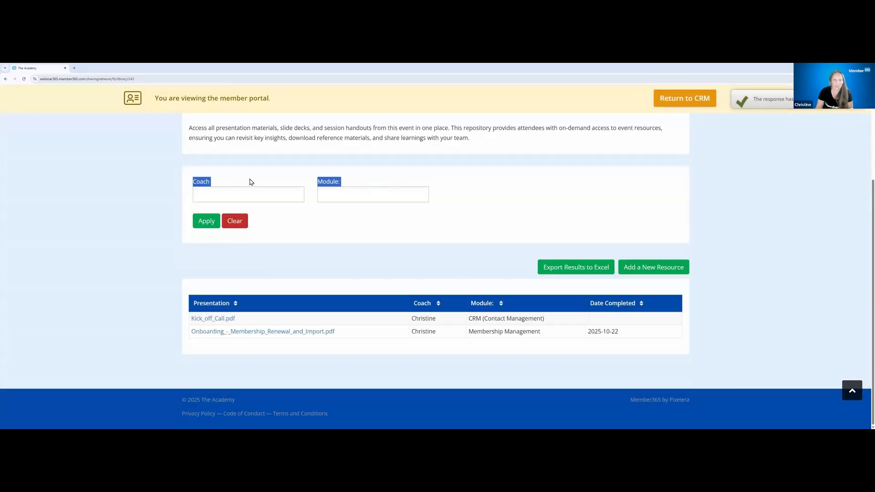
{"action": "left_click", "coordinate": [273, 199]}
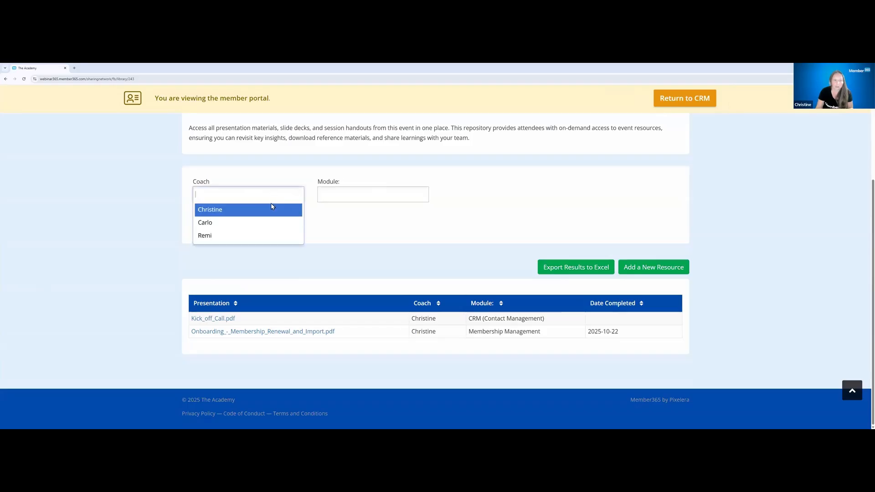
{"action": "left_click", "coordinate": [270, 211]}
{"action": "left_click", "coordinate": [199, 227]}
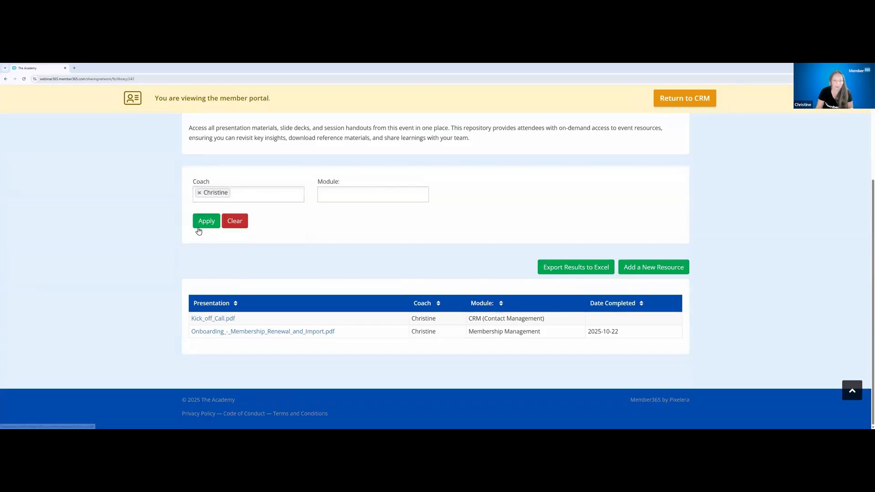
{"action": "left_click", "coordinate": [353, 196]}
{"action": "left_click", "coordinate": [351, 215]}
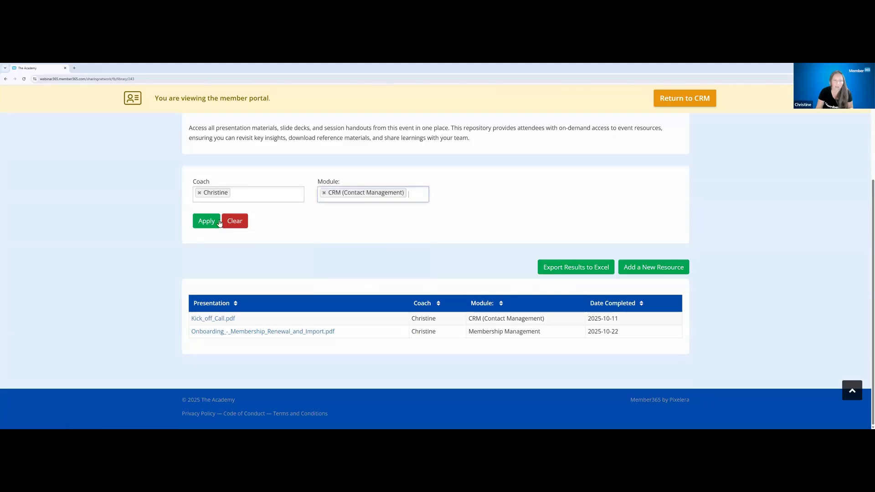
{"action": "left_click", "coordinate": [207, 221]}
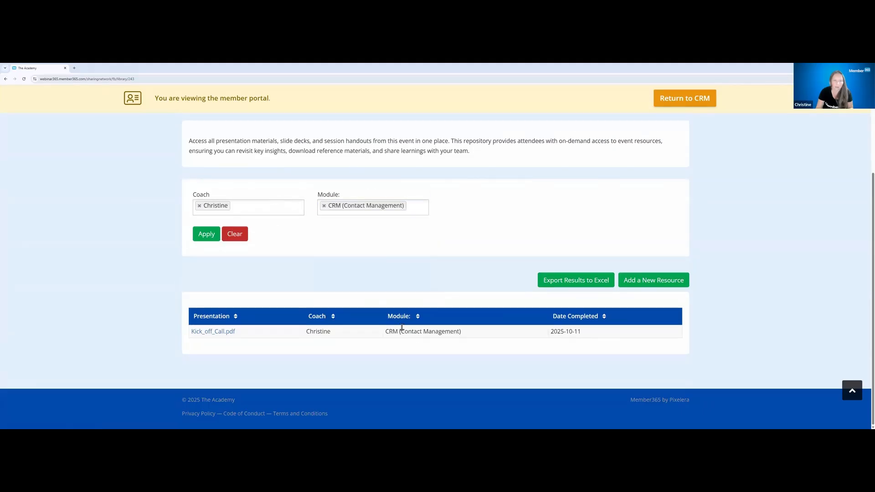
Clear the listing filters and review the available coach options and the listed resources
{"action": "left_click", "coordinate": [242, 240]}
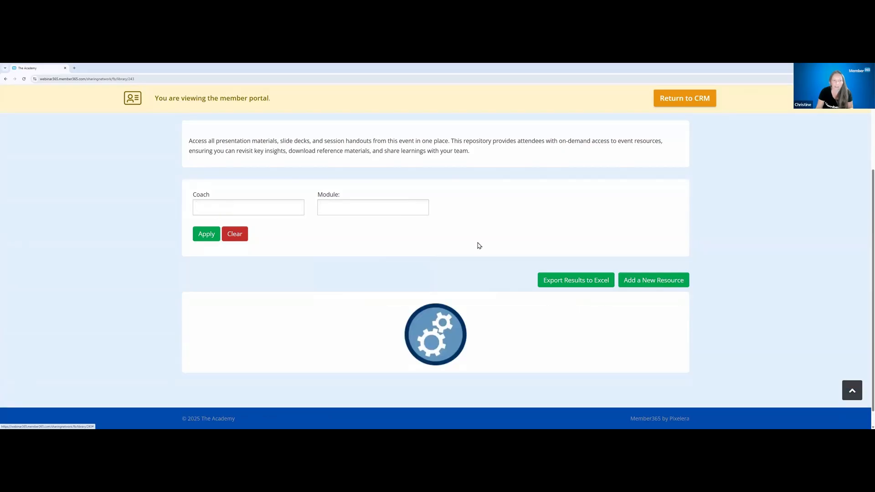
{"action": "left_click", "coordinate": [255, 208]}
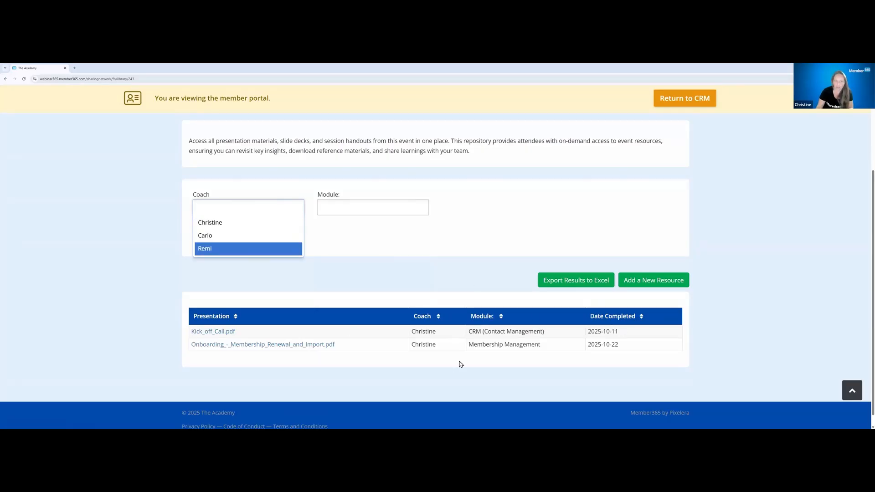
{"action": "left_click", "coordinate": [236, 334]}
{"action": "mouse_move", "coordinate": [188, 339]}
{"action": "left_mouse_down"}
{"action": "mouse_move", "coordinate": [362, 356]}
{"action": "mouse_move", "coordinate": [190, 356]}
{"action": "left_mouse_up"}
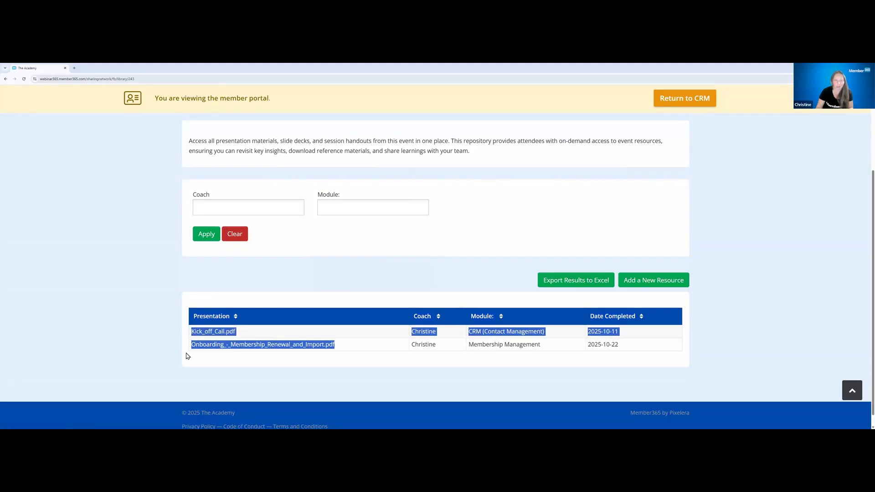
{"action": "left_click", "coordinate": [375, 345]}
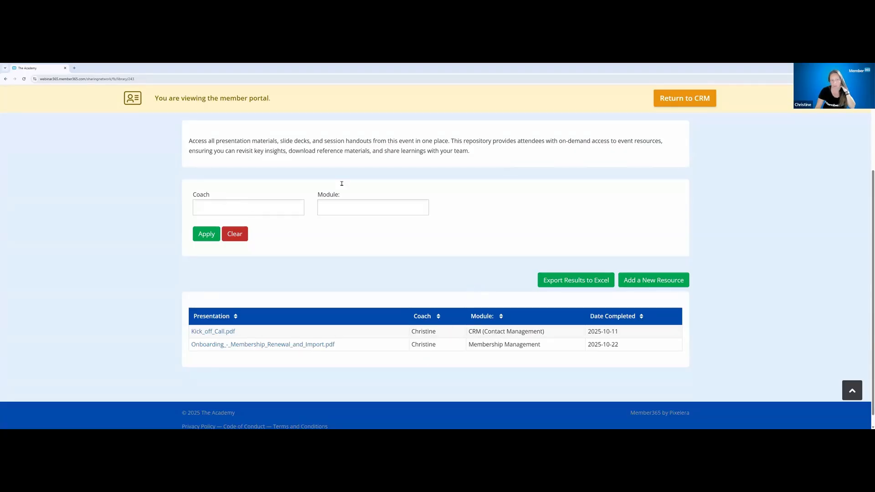
Look through the Module filter options without choosing one, and export the listed resources to Excel
{"action": "triple_click", "coordinate": [338, 197]}
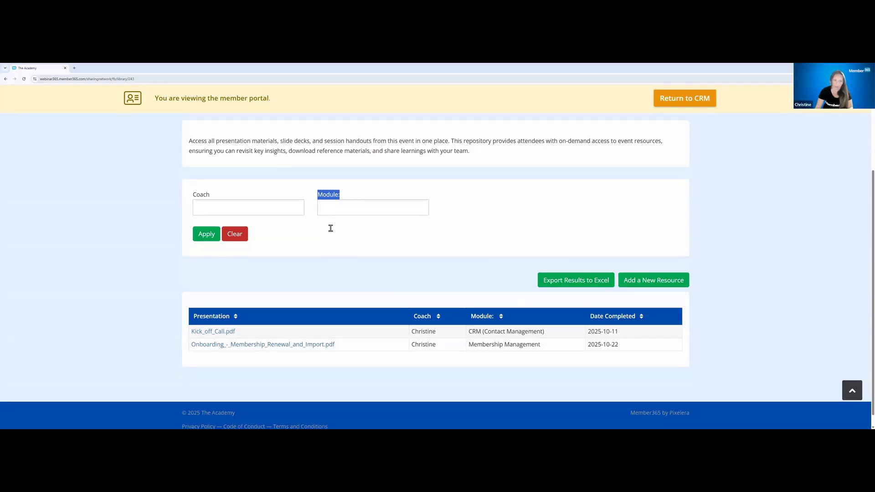
{"action": "left_click", "coordinate": [336, 208]}
{"action": "scroll", "coordinate": [346, 248], "scroll_direction": "down", "scroll_amount": 2}
{"action": "scroll", "coordinate": [349, 279], "scroll_direction": "down", "scroll_amount": 3}
{"action": "scroll", "coordinate": [350, 279], "scroll_direction": "up", "scroll_amount": 5}
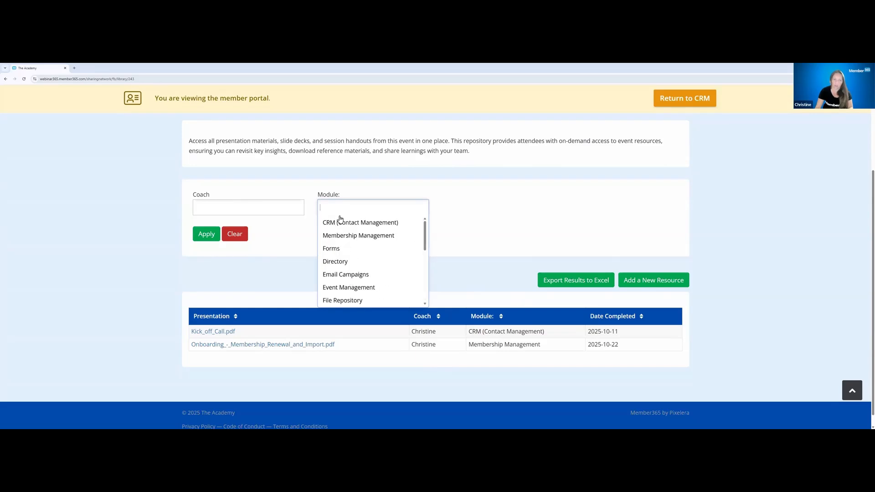
{"action": "left_click", "coordinate": [482, 218]}
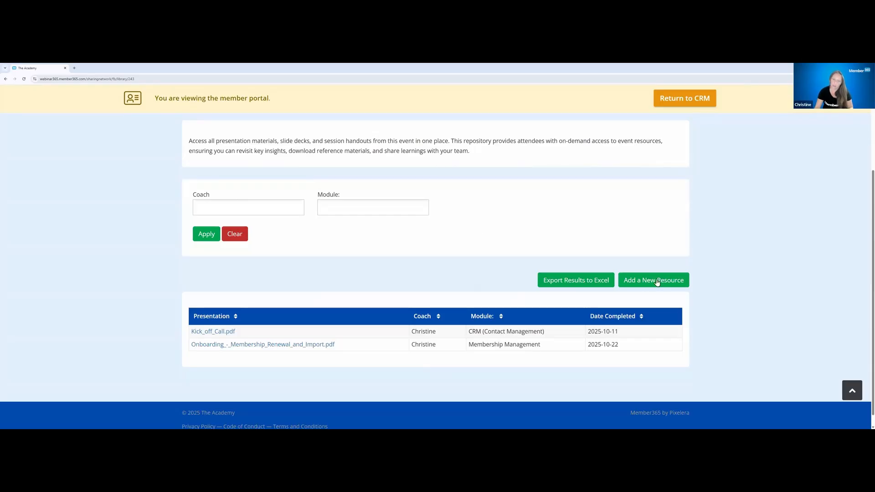
{"action": "left_click", "coordinate": [569, 280]}
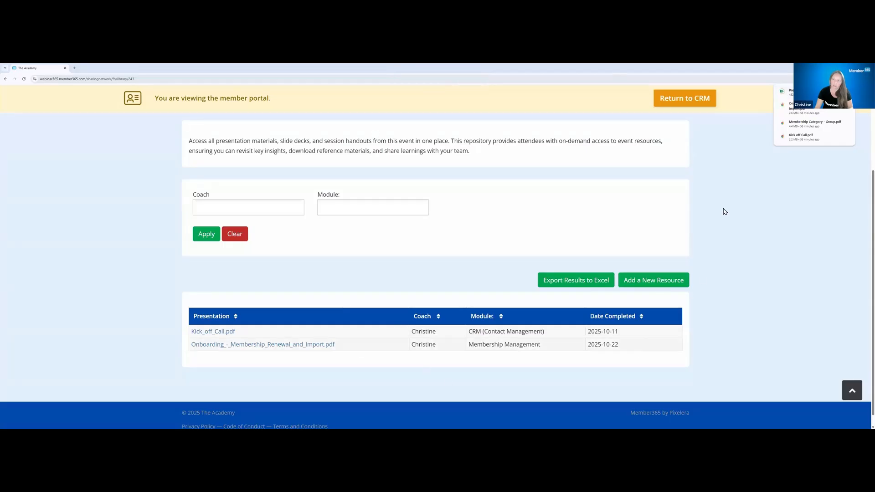
Return to the CRM and view the Presentations repository's visitor statistics for the preset dates, examining unique and recurring sessions
{"action": "left_click", "coordinate": [673, 104]}
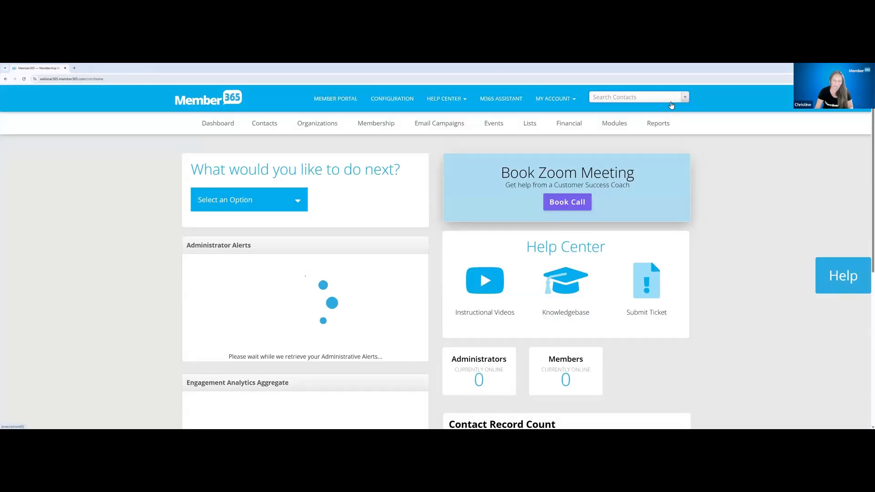
{"action": "mouse_move", "coordinate": [618, 126]}
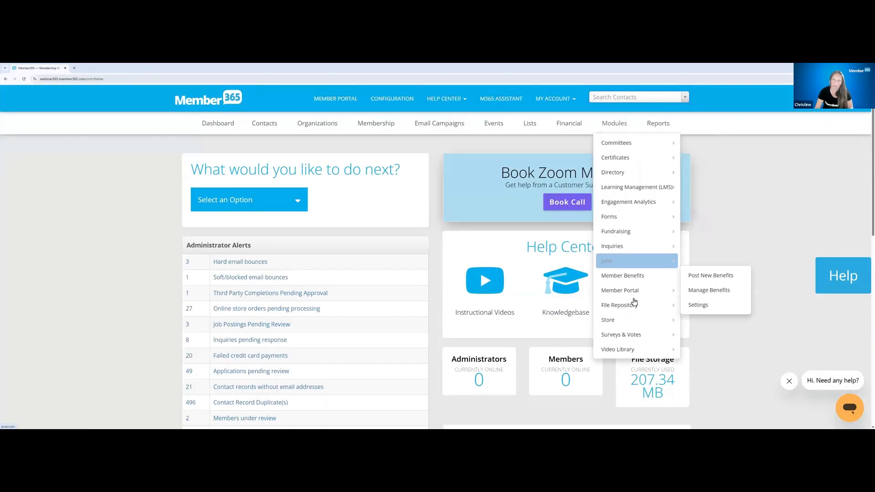
{"action": "mouse_move", "coordinate": [635, 306]}
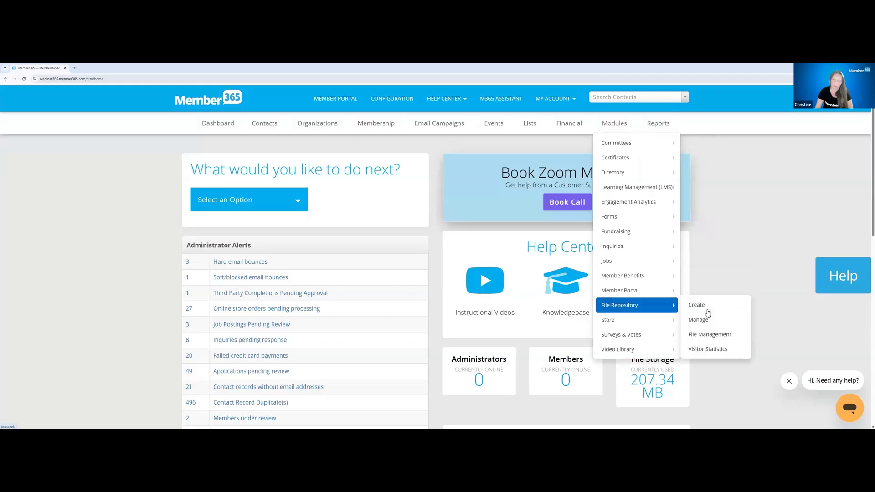
{"action": "left_click", "coordinate": [725, 345]}
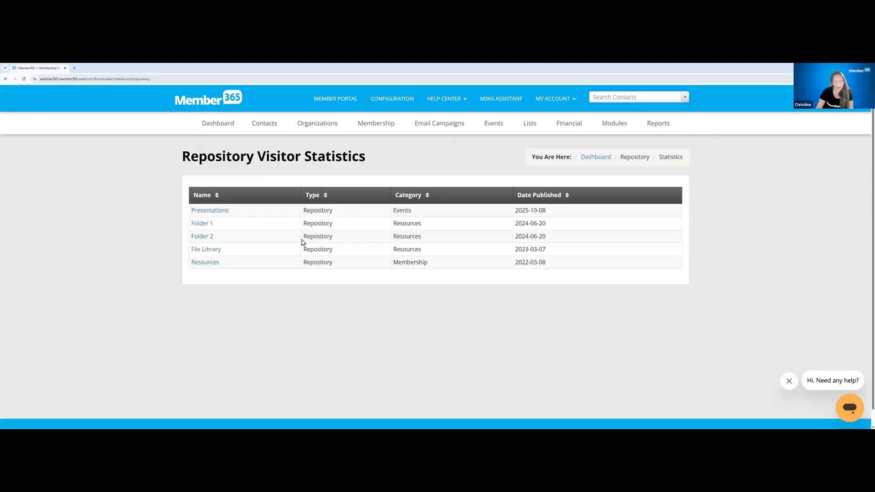
{"action": "left_click", "coordinate": [207, 213]}
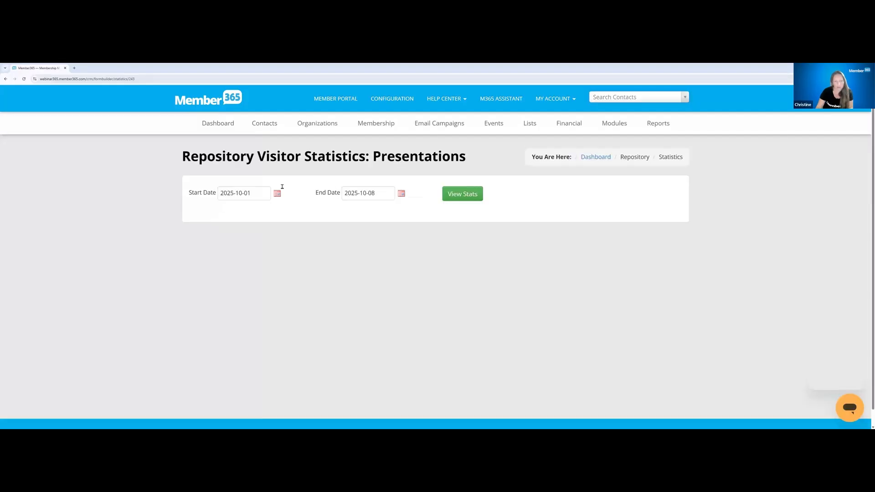
{"action": "left_click", "coordinate": [457, 194]}
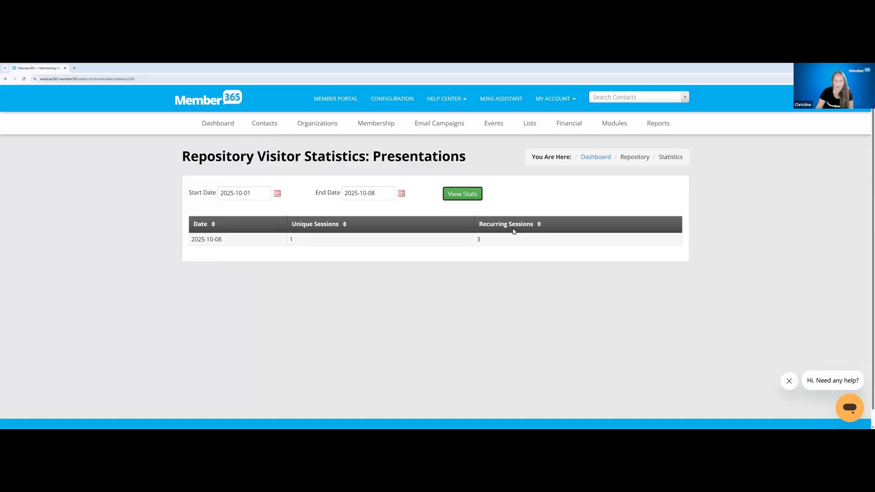
{"action": "double_click", "coordinate": [484, 244]}
{"action": "double_click", "coordinate": [292, 240]}
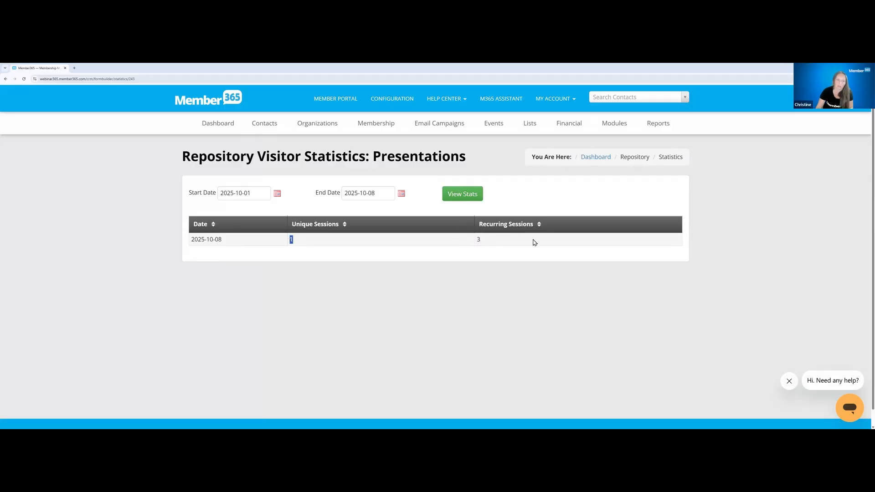
{"action": "double_click", "coordinate": [470, 241]}
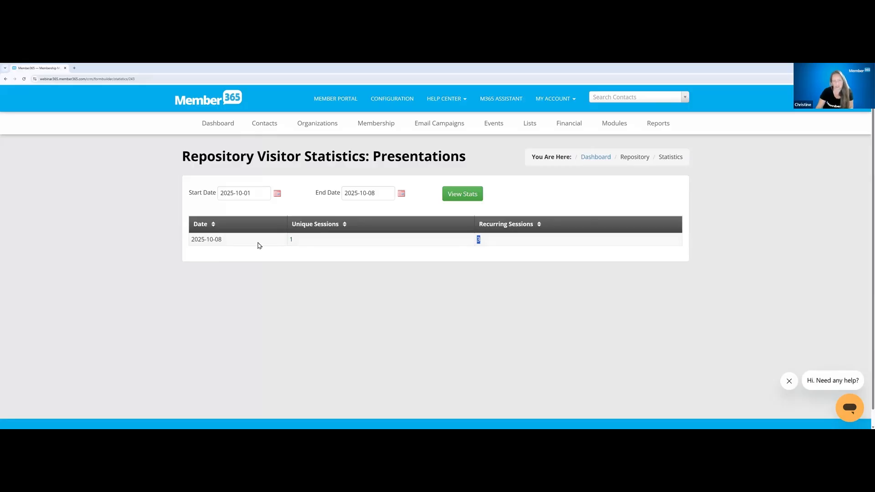
{"action": "left_click", "coordinate": [520, 241]}
Switch to the member portal and open the analytics for the Presentations repository
{"action": "left_click", "coordinate": [390, 123]}
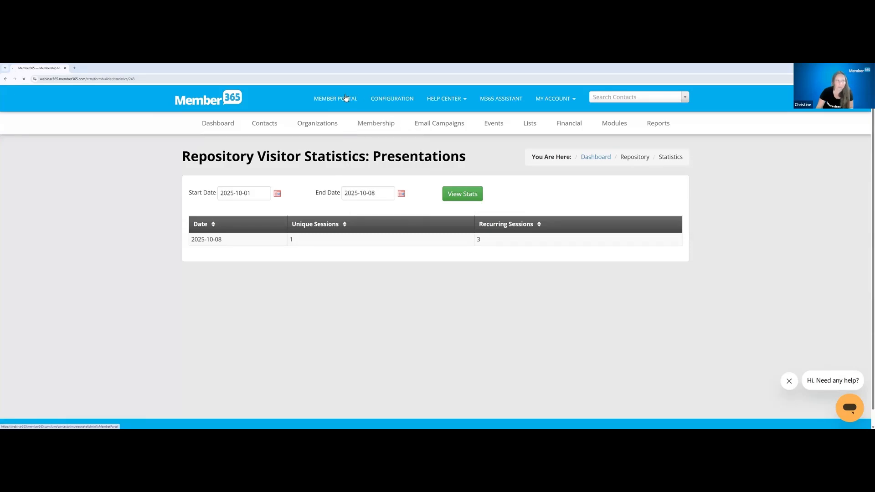
{"action": "mouse_move", "coordinate": [376, 123]}
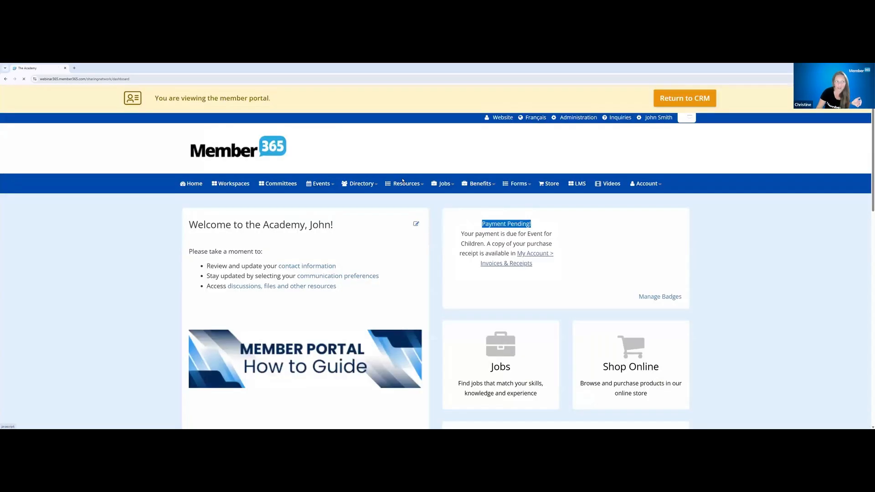
{"action": "mouse_move", "coordinate": [403, 183]}
{"action": "mouse_move", "coordinate": [430, 248]}
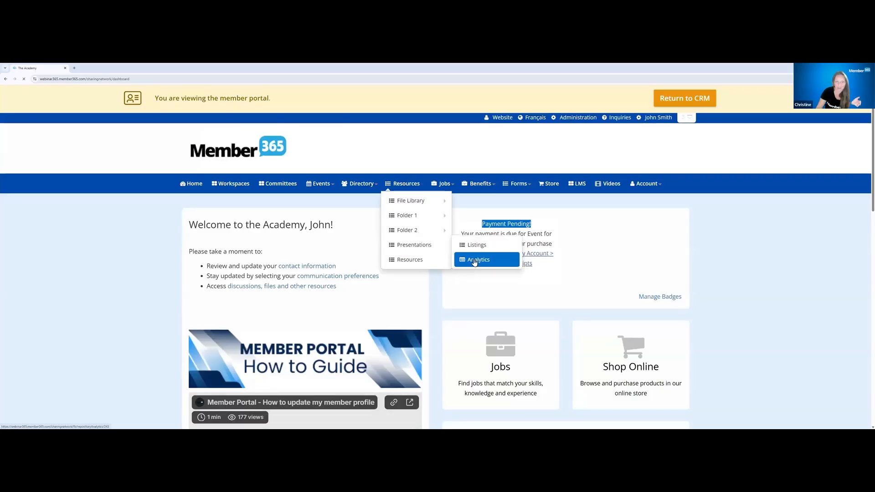
{"action": "left_click", "coordinate": [474, 260]}
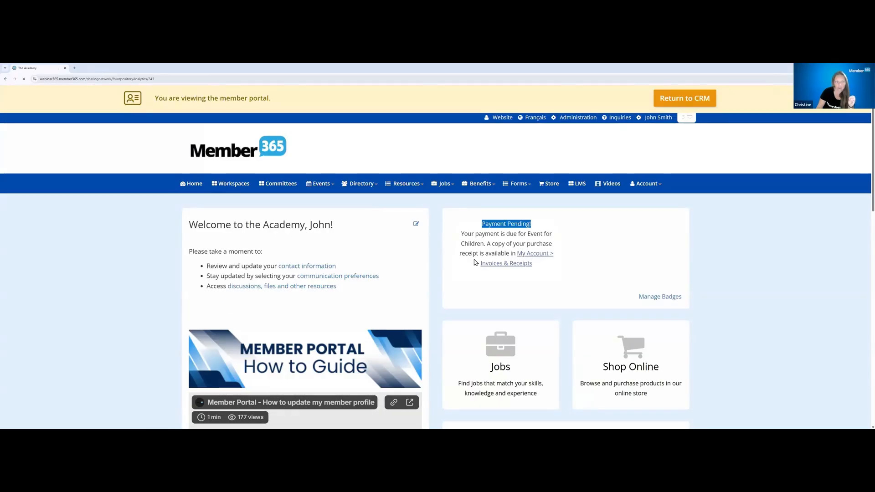
Examine the Presentations analytics summary charts and their legends for resources per coach and per module
{"action": "scroll", "coordinate": [495, 255], "scroll_direction": "down", "scroll_amount": 3}
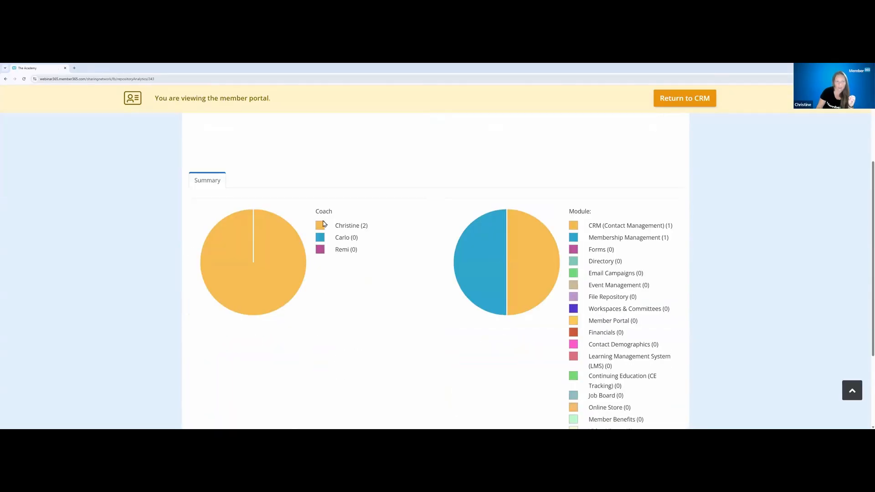
{"action": "left_click_drag", "start_coordinate": [335, 225], "coordinate": [367, 225]}
{"action": "left_click_drag", "start_coordinate": [595, 226], "coordinate": [611, 238]}
{"action": "scroll", "coordinate": [510, 245], "scroll_direction": "down", "scroll_amount": 2}
{"action": "scroll", "coordinate": [510, 244], "scroll_direction": "down", "scroll_amount": 1}
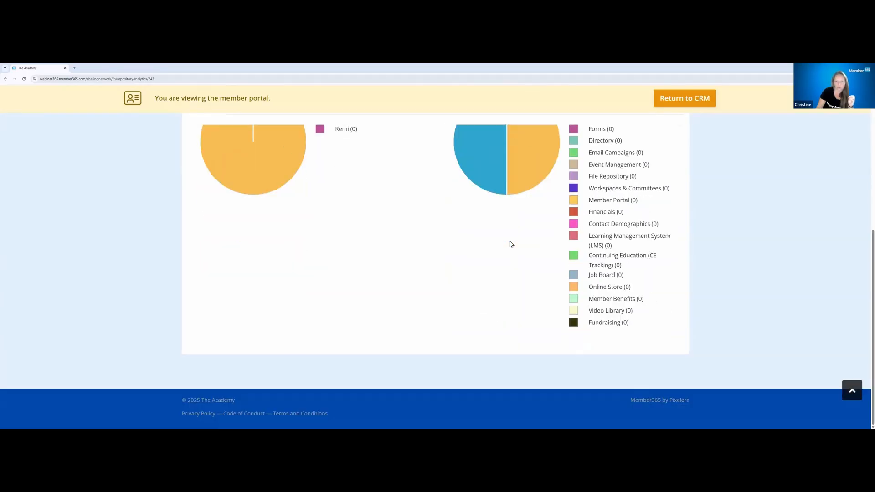
{"action": "scroll", "coordinate": [510, 244], "scroll_direction": "up", "scroll_amount": 3}
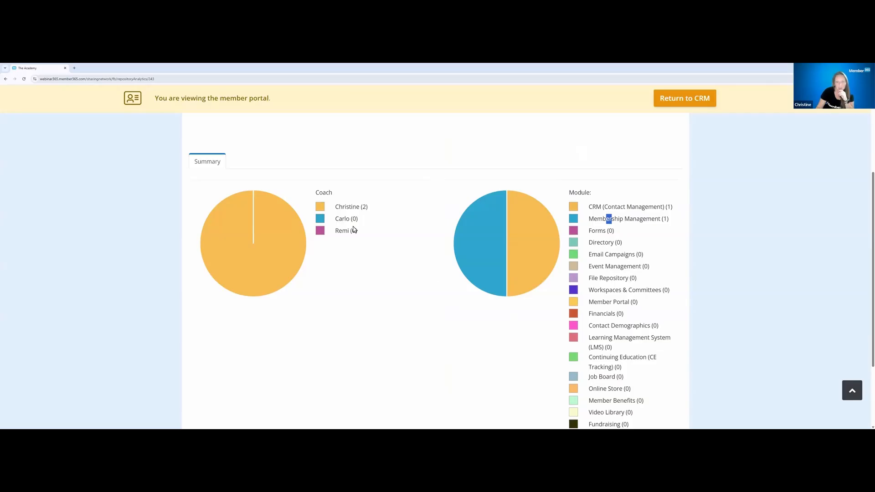
{"action": "left_click_drag", "start_coordinate": [334, 220], "coordinate": [372, 224]}
{"action": "left_click_drag", "start_coordinate": [586, 264], "coordinate": [671, 292]}
{"action": "left_click", "coordinate": [671, 300]}
{"action": "left_click_drag", "start_coordinate": [596, 233], "coordinate": [614, 232]}
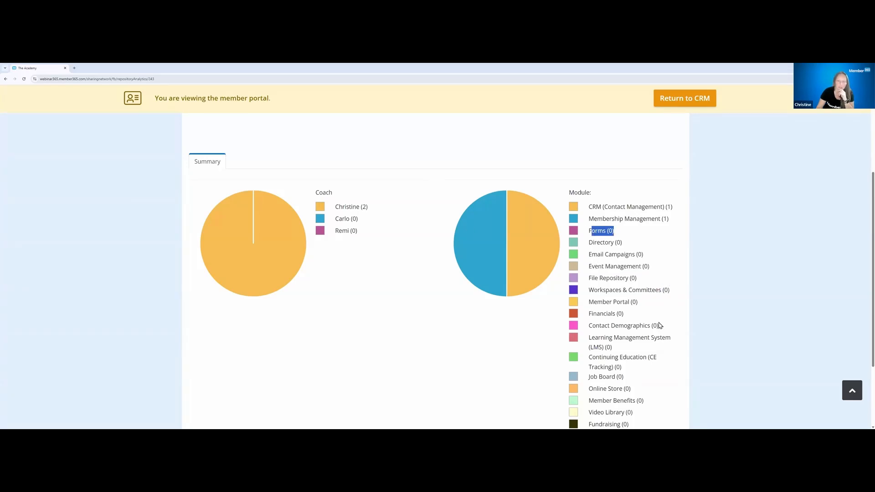
{"action": "scroll", "coordinate": [661, 325], "scroll_direction": "down", "scroll_amount": 3}
{"action": "scroll", "coordinate": [660, 326], "scroll_direction": "up", "scroll_amount": 5}
{"action": "scroll", "coordinate": [639, 307], "scroll_direction": "down", "scroll_amount": 4}
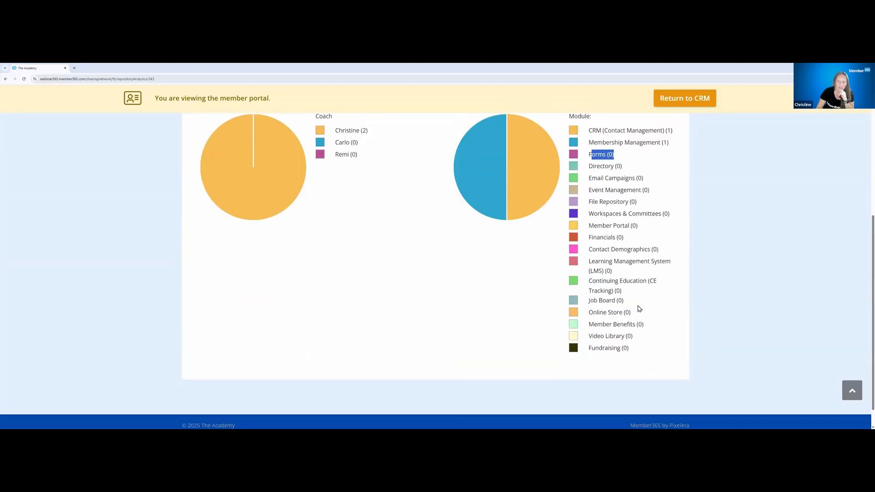
{"action": "scroll", "coordinate": [639, 308], "scroll_direction": "up", "scroll_amount": 5}
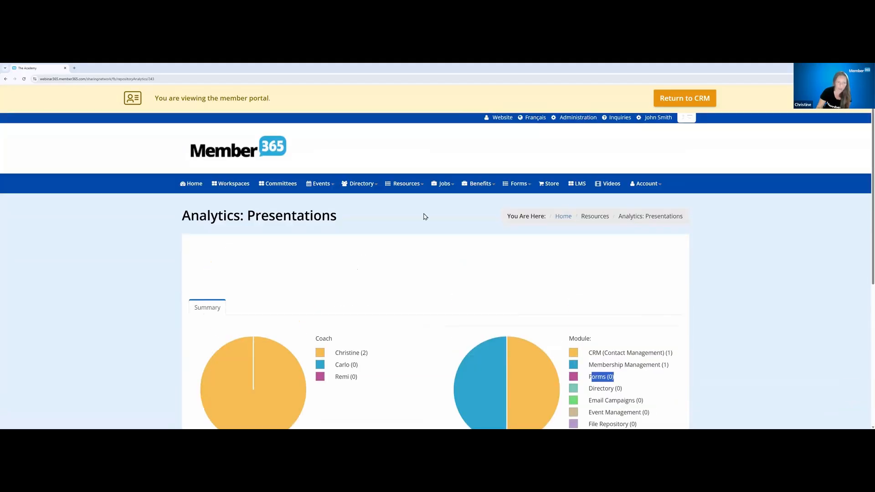
Return to the CRM and open the Presentations repository from the list of managed repositories
{"action": "left_click", "coordinate": [672, 102]}
{"action": "mouse_move", "coordinate": [602, 122]}
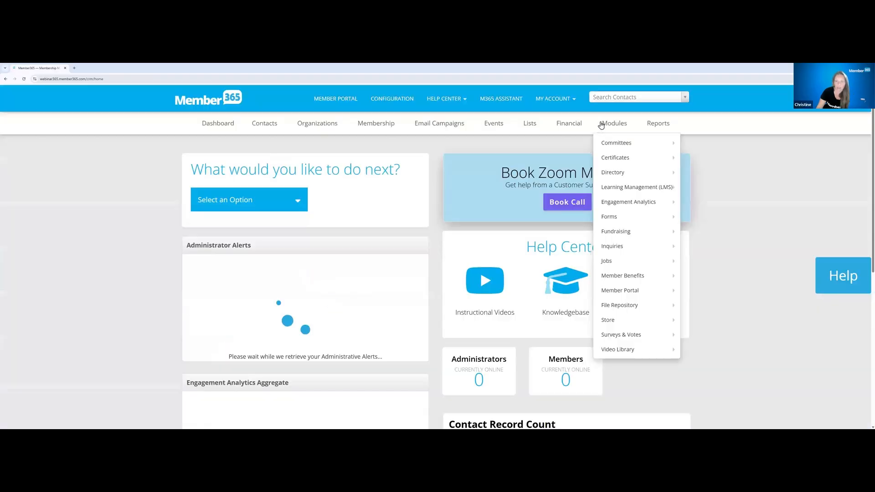
{"action": "mouse_move", "coordinate": [609, 307]}
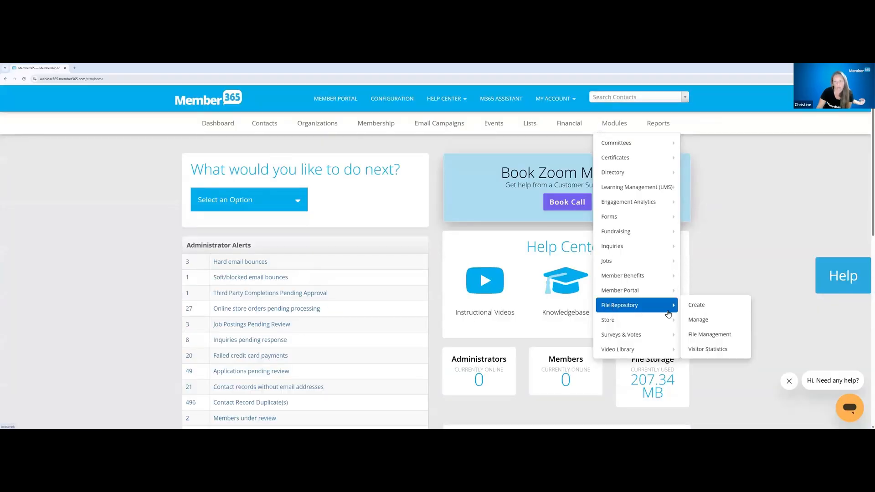
{"action": "left_click", "coordinate": [694, 320]}
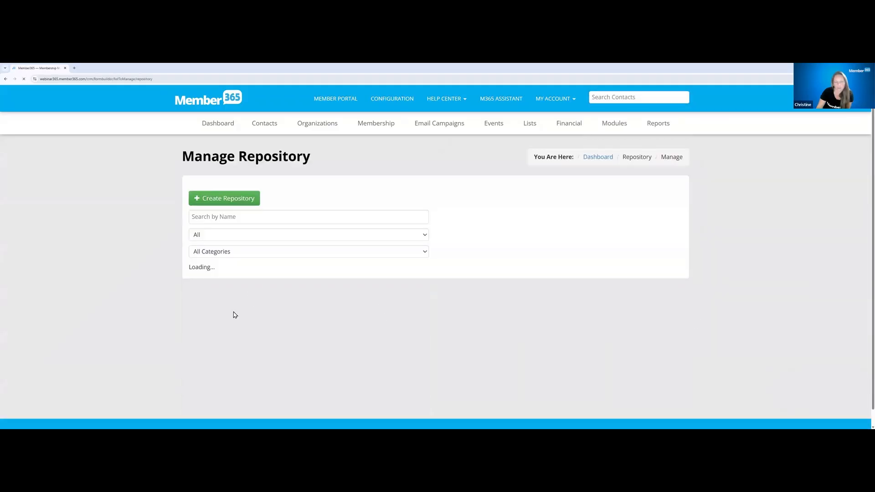
{"action": "left_click", "coordinate": [220, 285]}
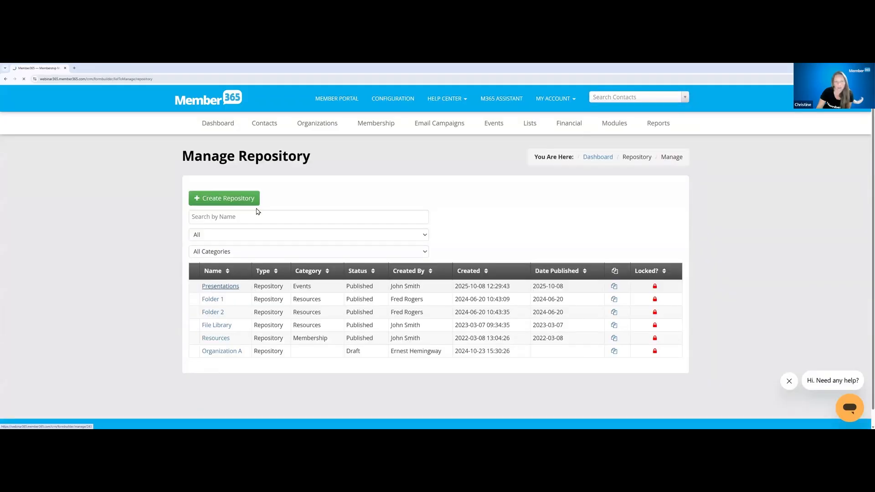
Turn off the analytics display in the Presentations repository's configuration and publish the repository
{"action": "scroll", "coordinate": [290, 345], "scroll_direction": "down", "scroll_amount": 2}
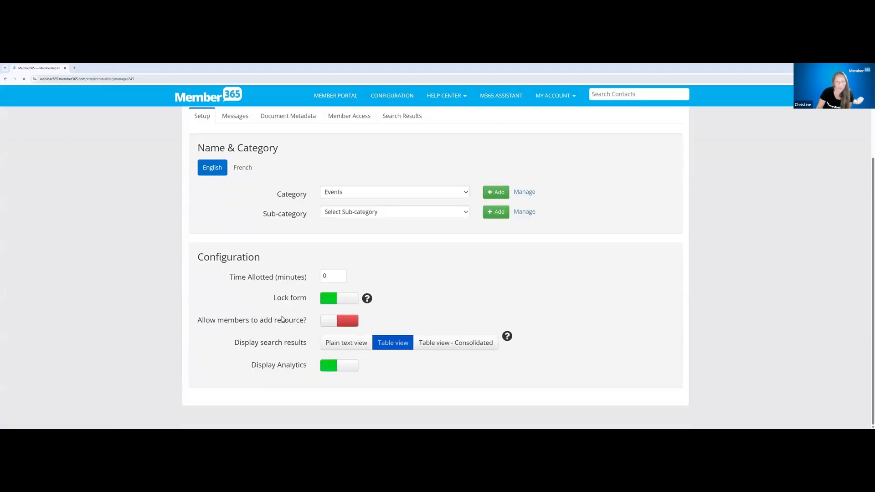
{"action": "left_click", "coordinate": [342, 373]}
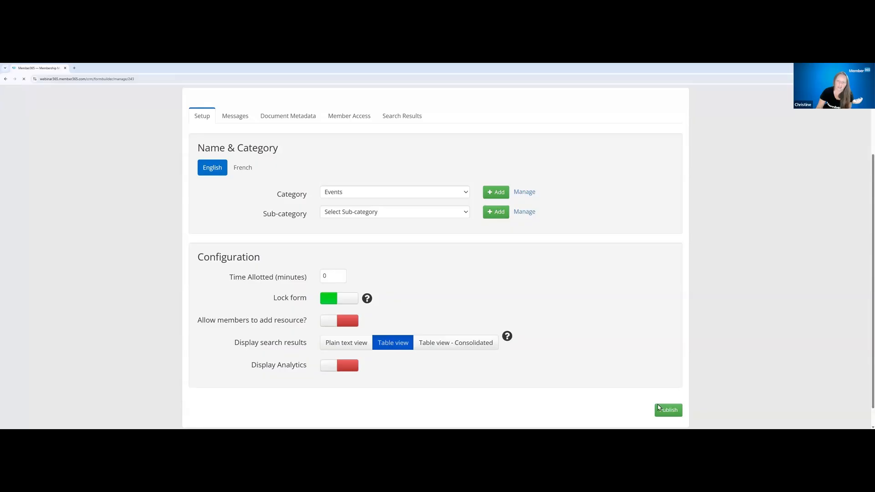
{"action": "left_click", "coordinate": [659, 411]}
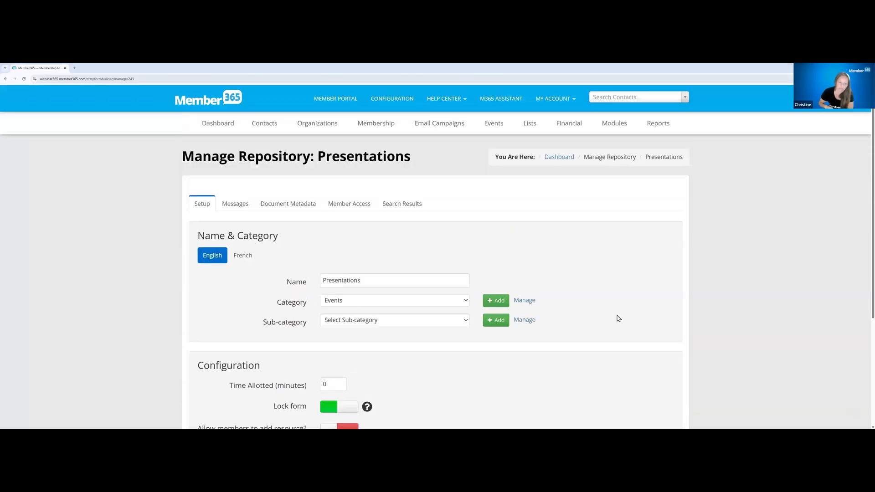
Open the file management page of the Presentations repository and view its list of submitted files
{"action": "left_click", "coordinate": [616, 123]}
{"action": "mouse_move", "coordinate": [644, 306]}
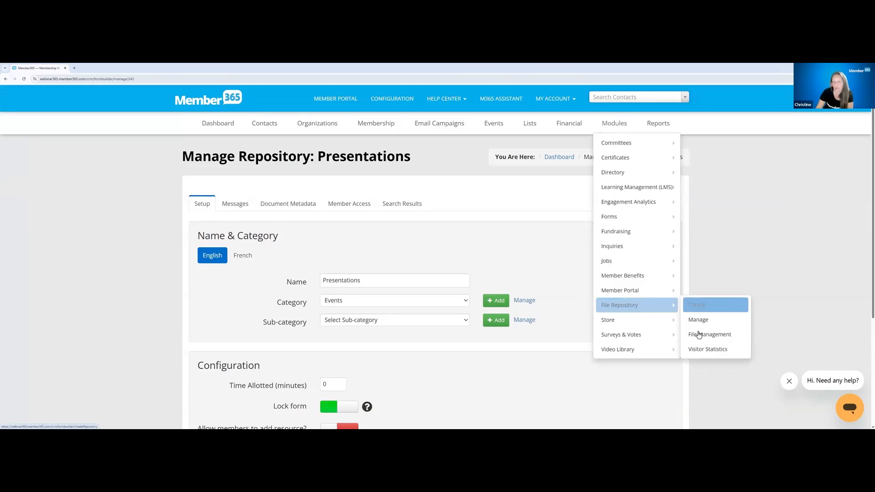
{"action": "left_click", "coordinate": [699, 334]}
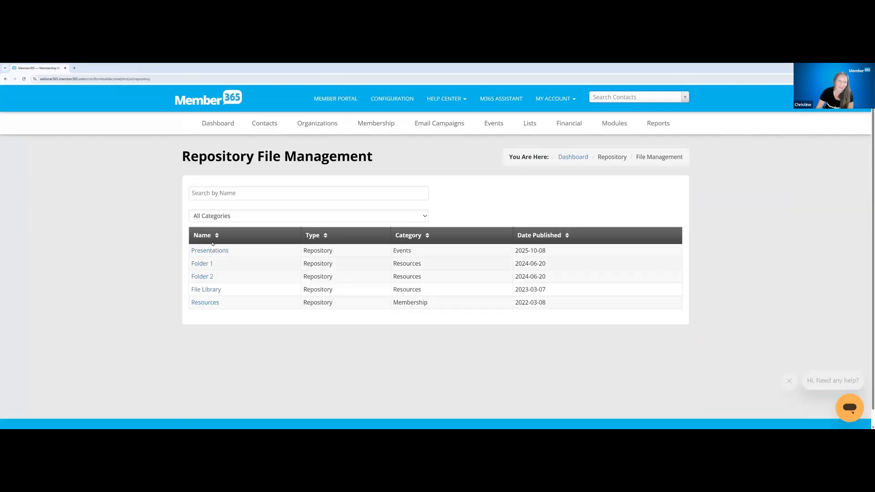
{"action": "left_click", "coordinate": [210, 250]}
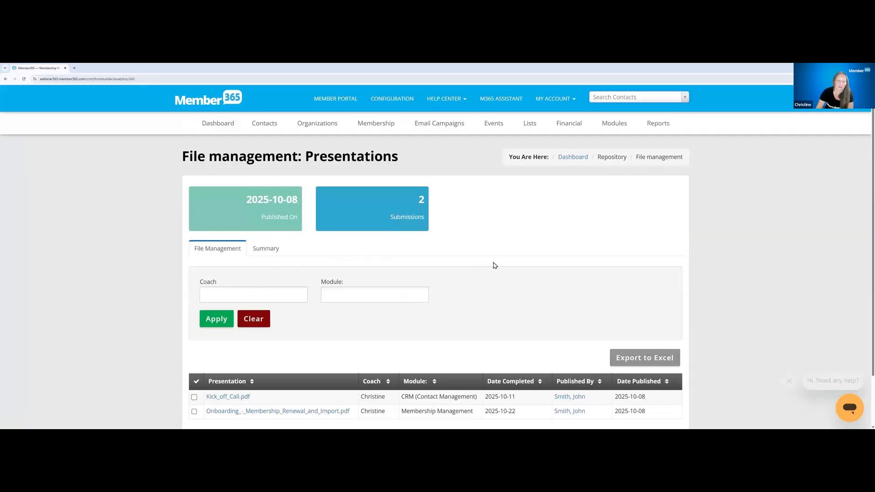
{"action": "scroll", "coordinate": [494, 265], "scroll_direction": "down", "scroll_amount": 2}
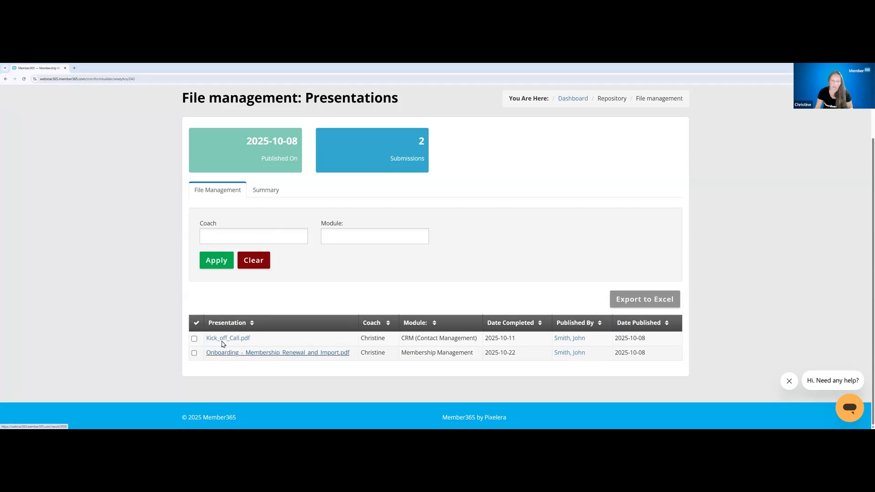
Select and deselect Kick_off_Call.pdf to check the bulk deletion option, and view the repository's summary charts before returning to the file list
{"action": "left_click", "coordinate": [194, 339]}
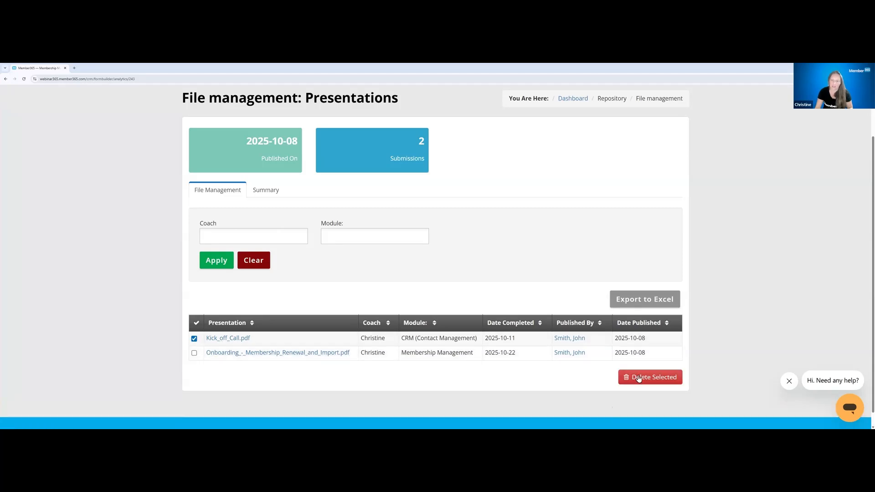
{"action": "left_click", "coordinate": [194, 339]}
{"action": "left_click", "coordinate": [262, 192]}
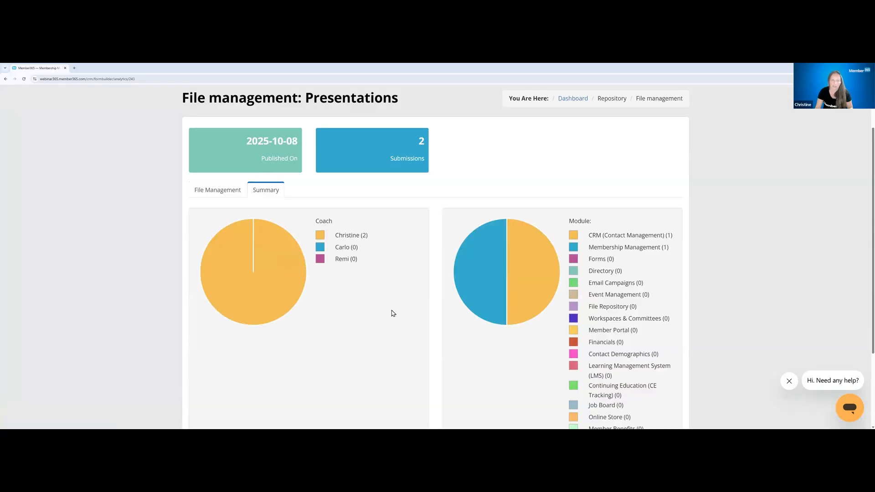
{"action": "left_click", "coordinate": [230, 193]}
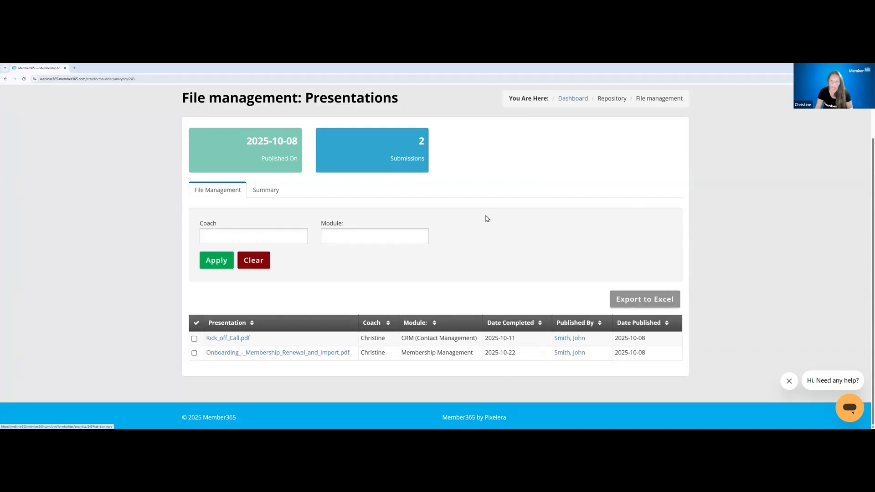
Switch to the slide presentation and show the first recommendation on the Best Practices slide
{"action": "scroll", "coordinate": [632, 122], "scroll_direction": "up", "scroll_amount": 1}
{"action": "left_click", "coordinate": [631, 122]}
{"action": "mouse_move", "coordinate": [646, 307]}
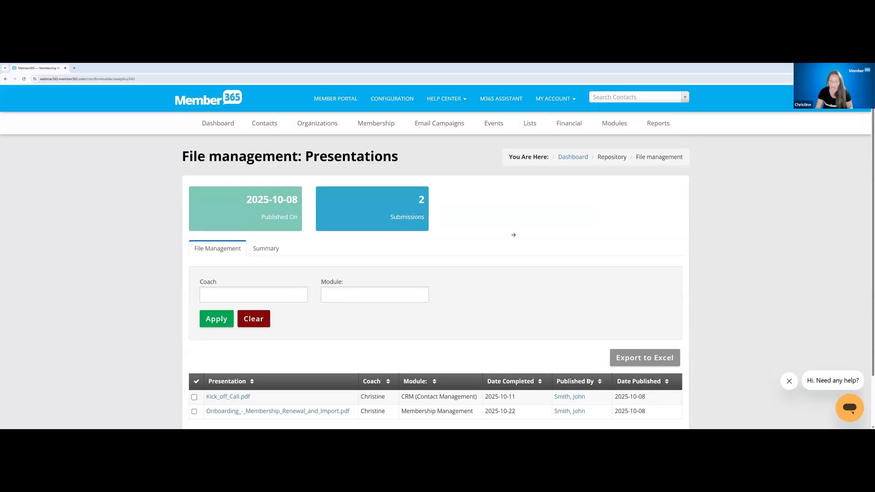
{"action": "key", "text": "alt+Tab"}
{"action": "left_click", "coordinate": [715, 299]}
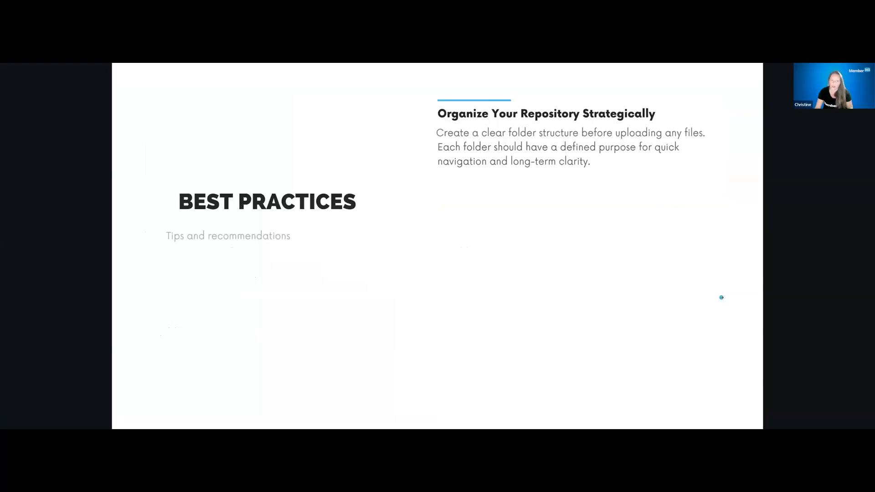